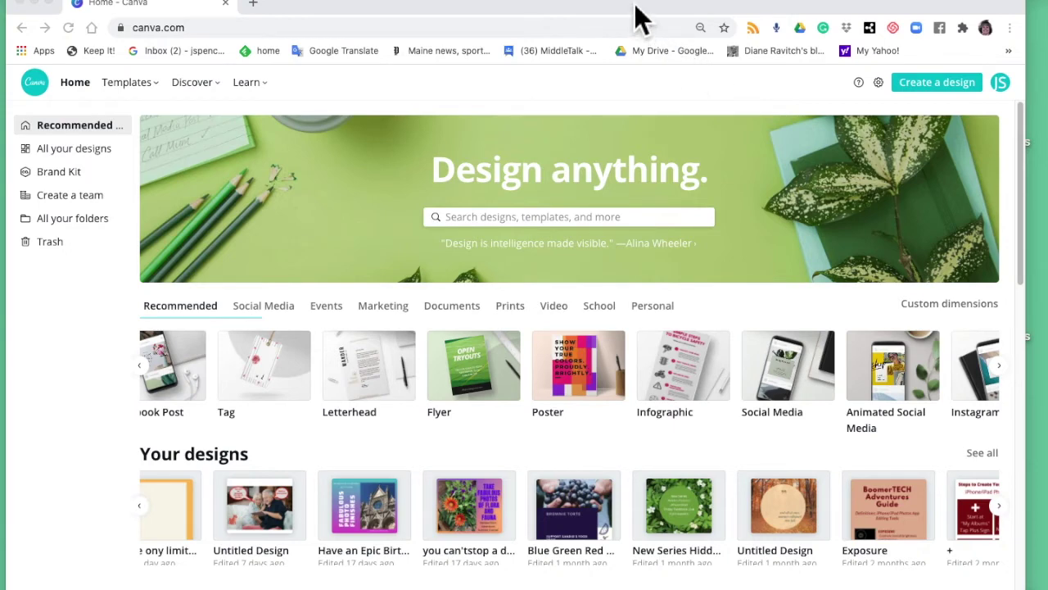
Step: Nudge the browser window right and switch the home page to Social Media design sizes
left_click_drag(644, 11, 665, 13)
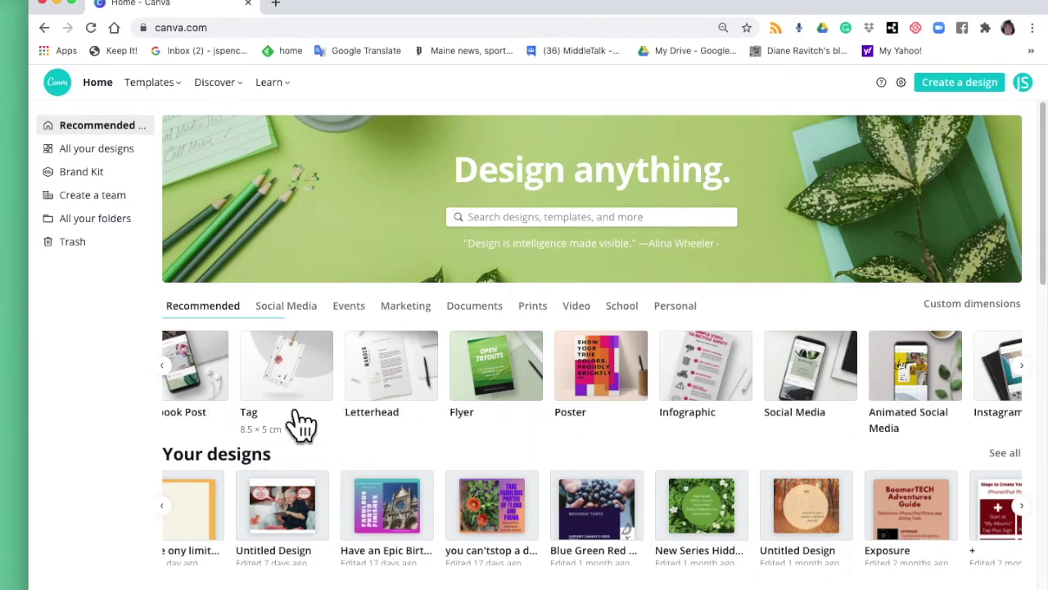
scroll(292, 415, "left", 1)
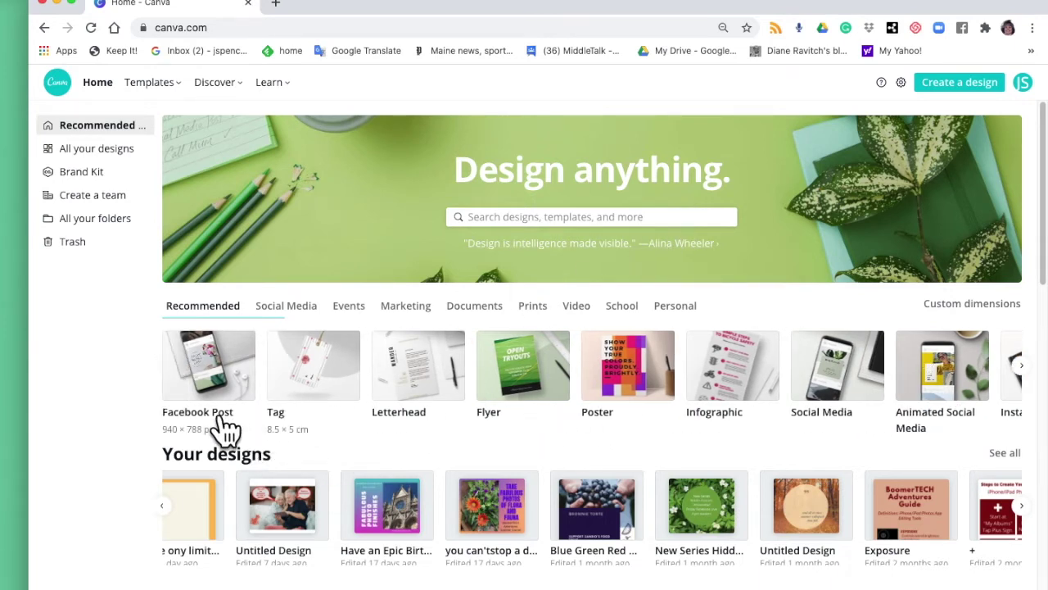
left_click(300, 321)
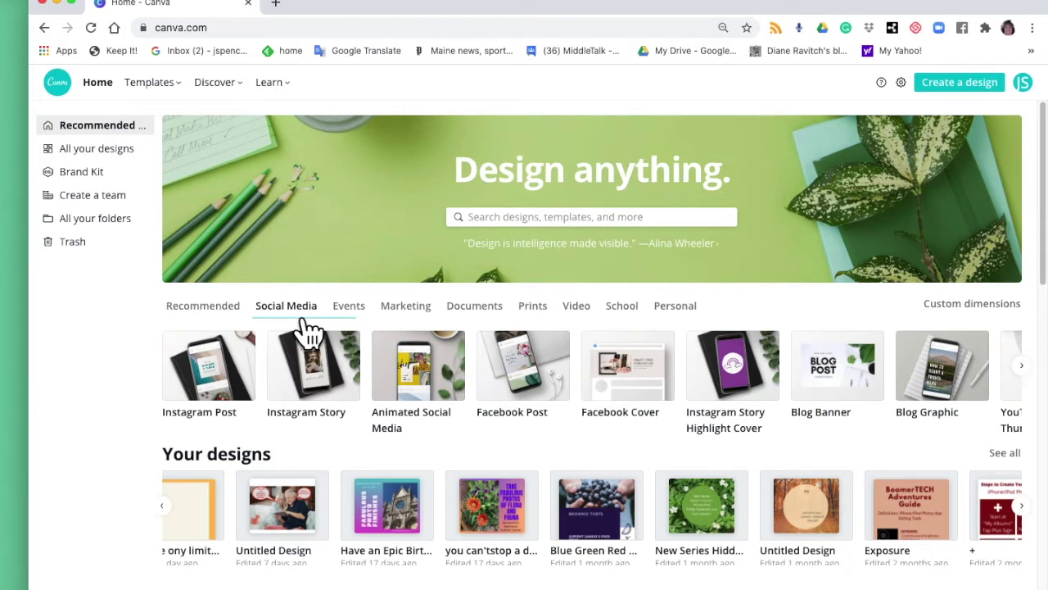
Step: Browse the Social Media carousel, then switch to the Events category's design sizes
scroll(393, 335, "down", 1)
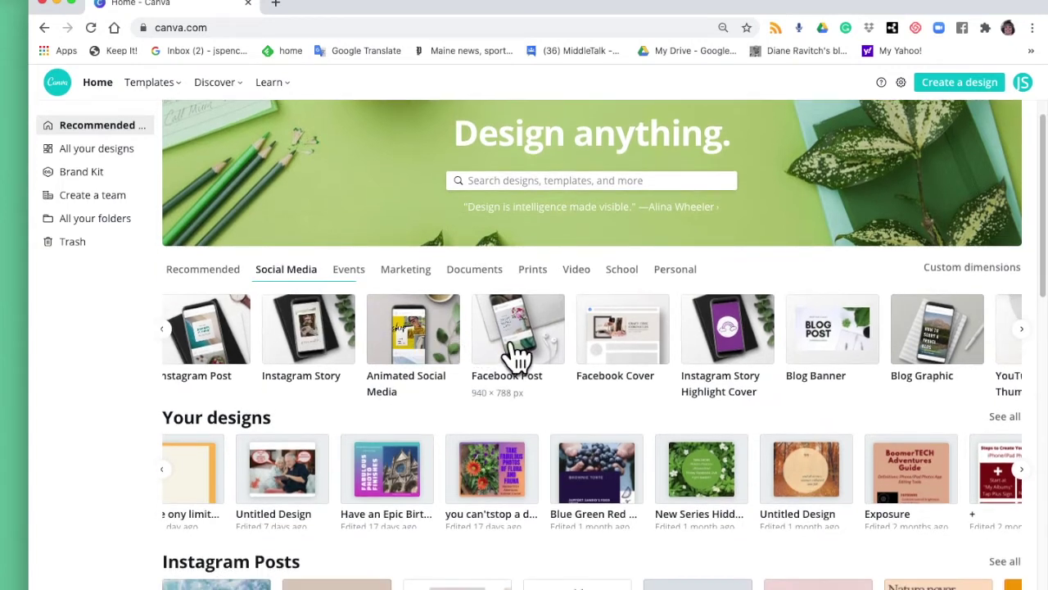
scroll(512, 353, "right", 2)
scroll(512, 352, "right", 3)
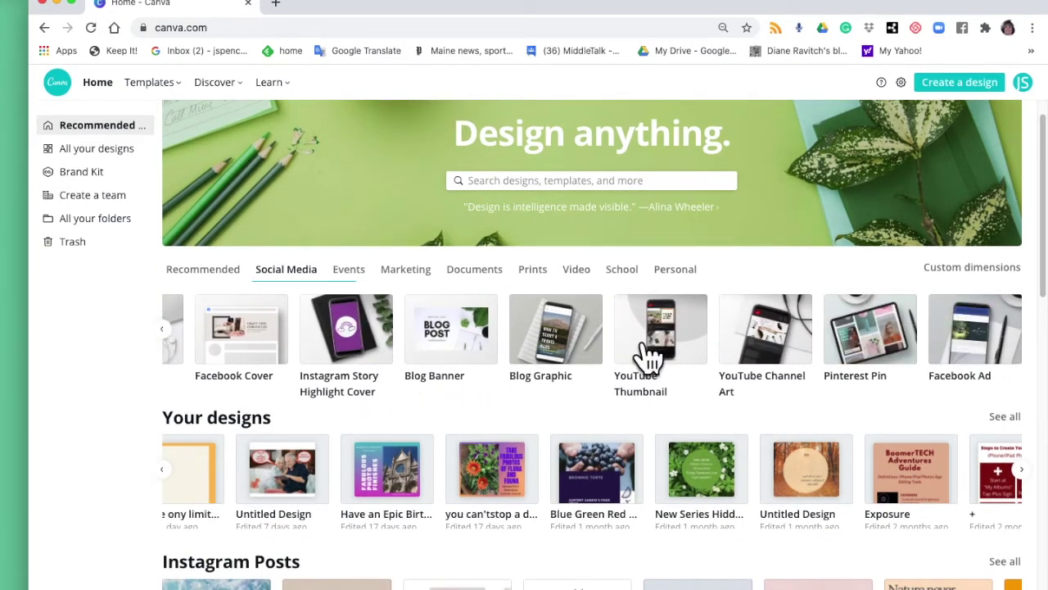
scroll(651, 354, "left", 4)
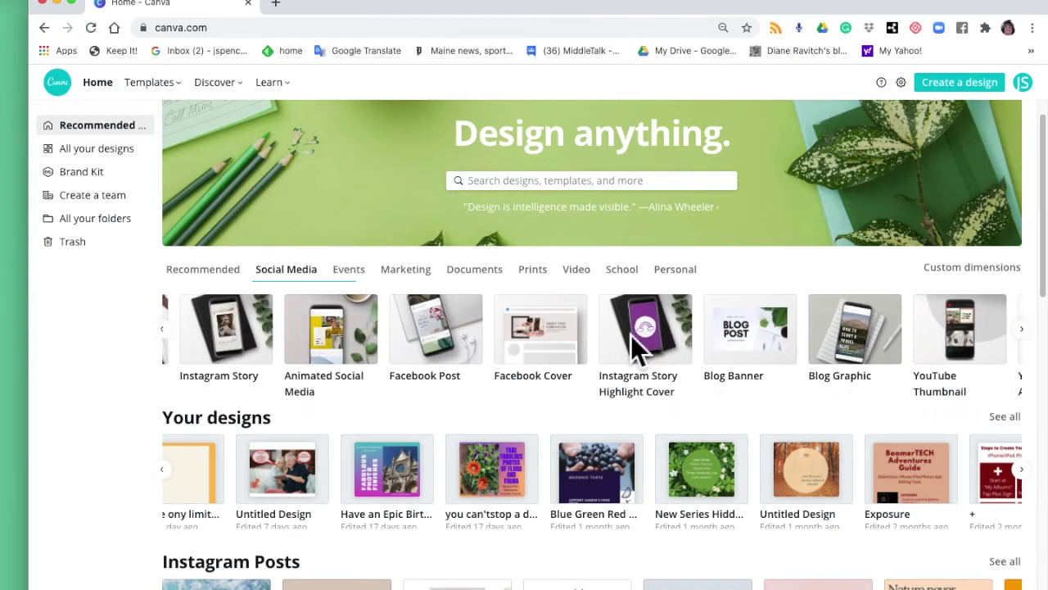
scroll(630, 335, "left", 1)
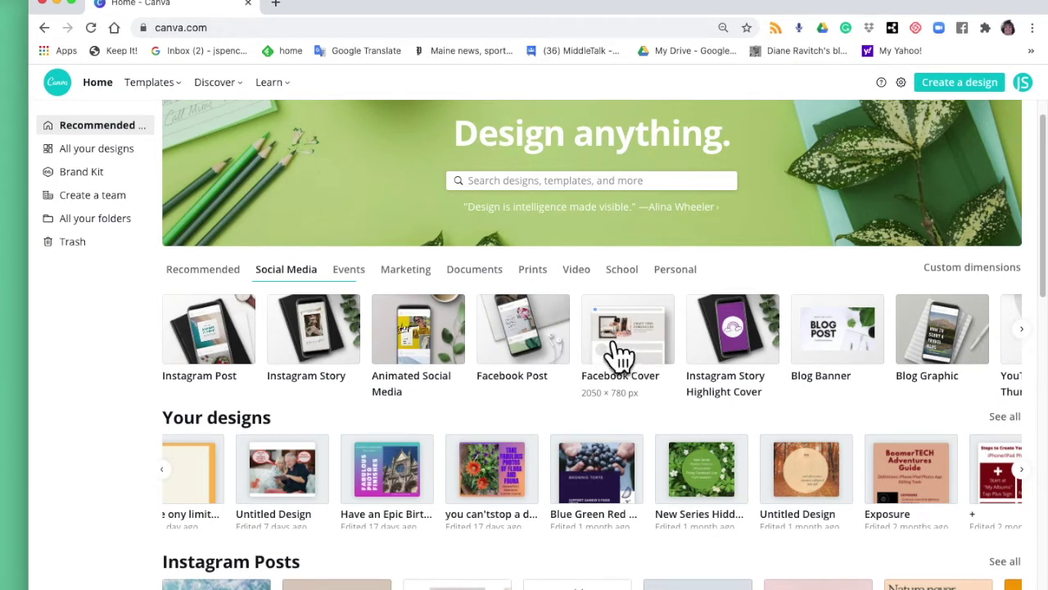
left_click(367, 285)
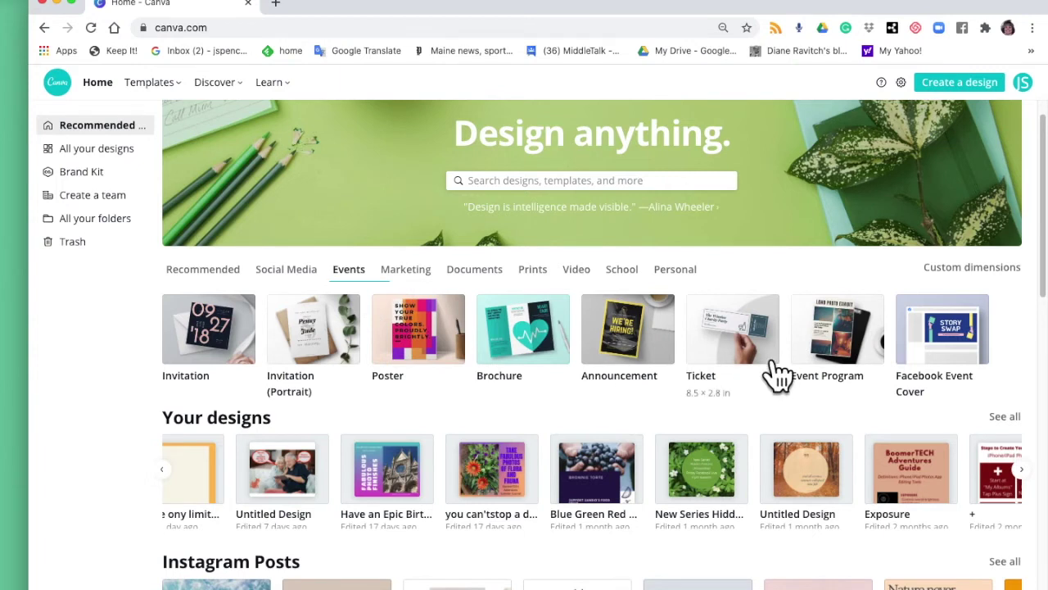
Step: Look through Marketing sizes, return to Recommended, and start a new Tag-sized design
left_click(421, 287)
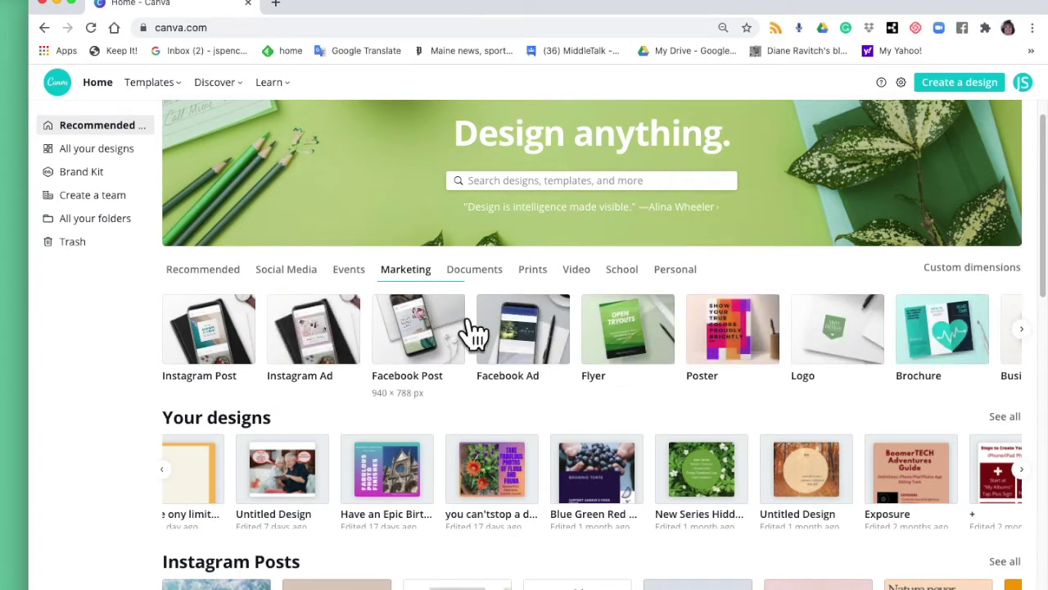
scroll(475, 331, "right", 2)
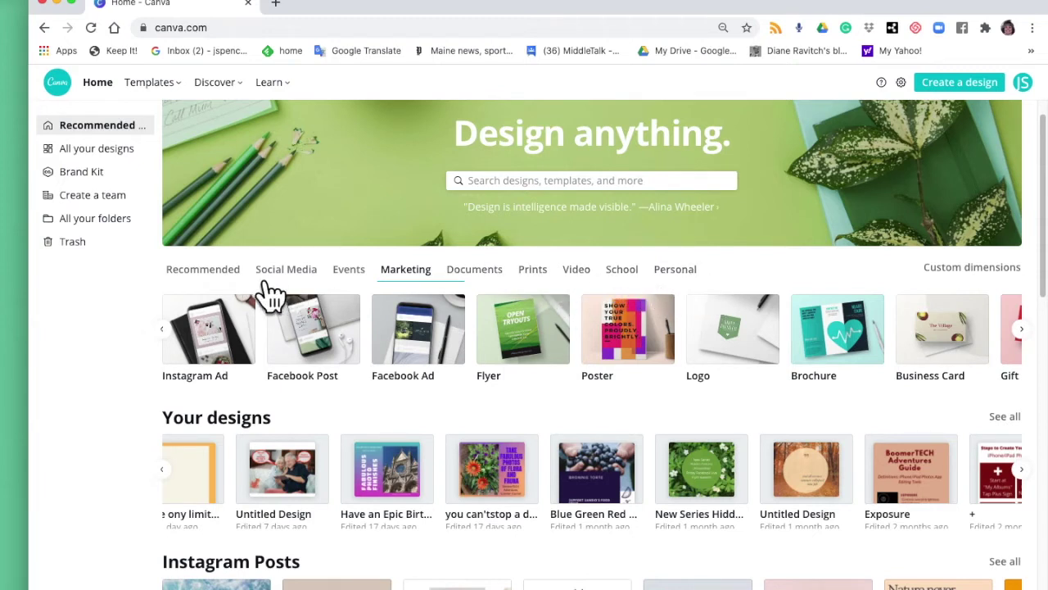
left_click(221, 284)
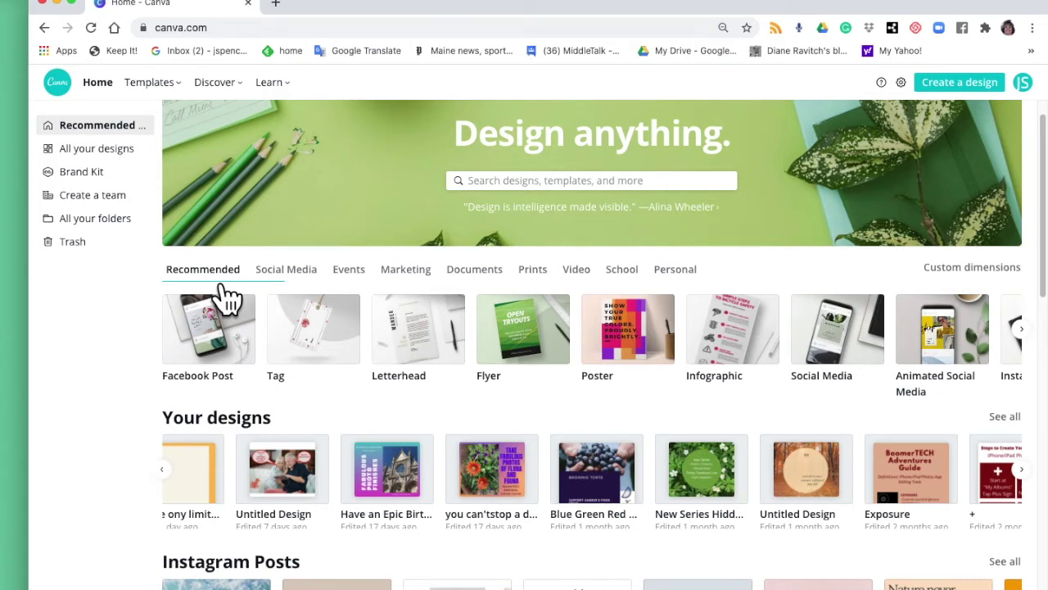
scroll(228, 298, "down", 3)
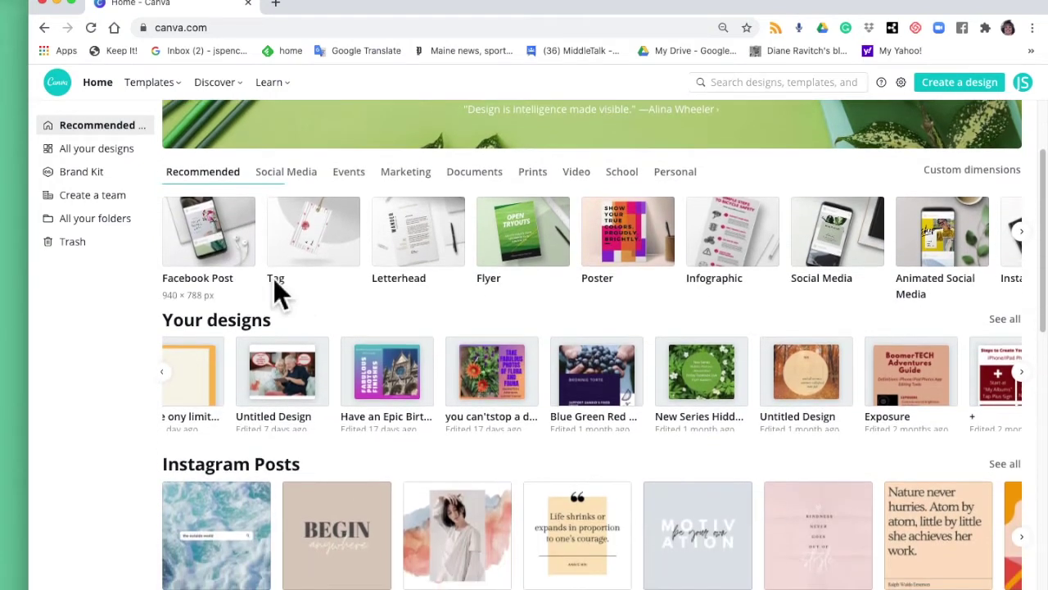
left_click(330, 262)
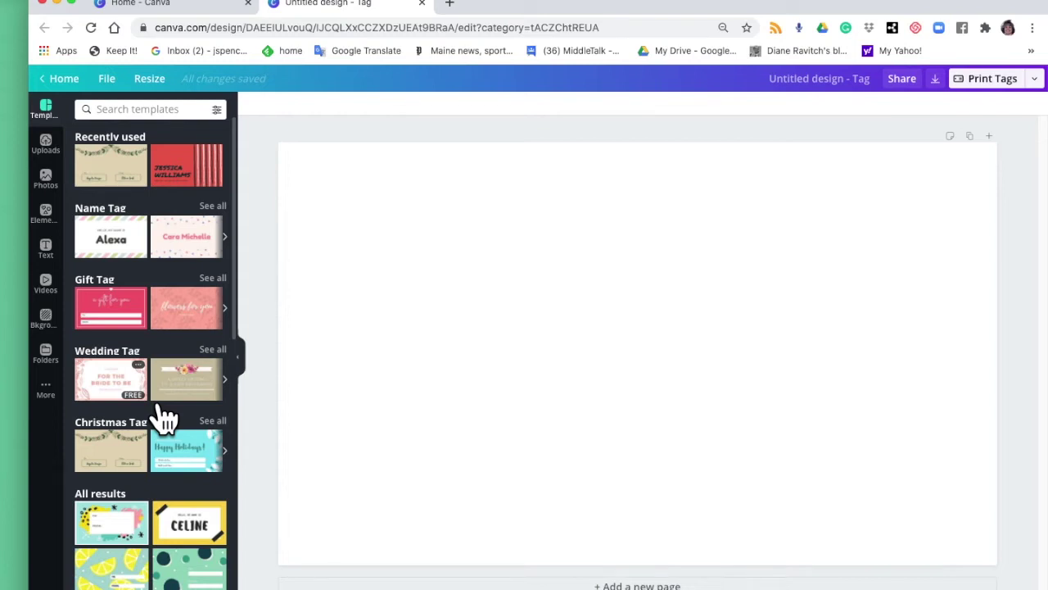
Step: Show the previously uploaded images in the Uploads panel
left_click(69, 154)
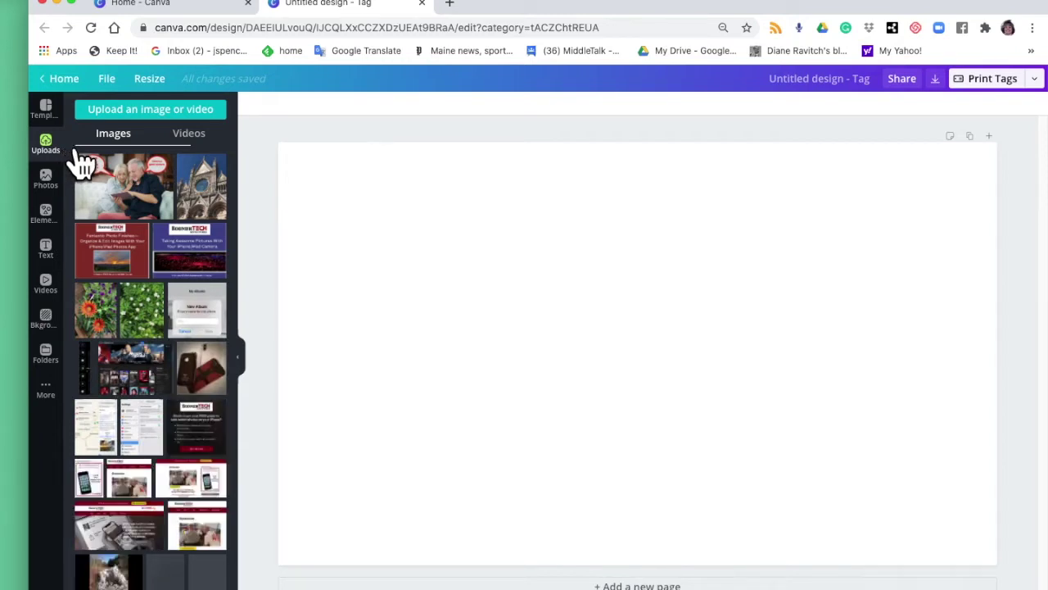
Step: Upload a screenshot from the Desktop folder to Canva's uploads
left_click(135, 112)
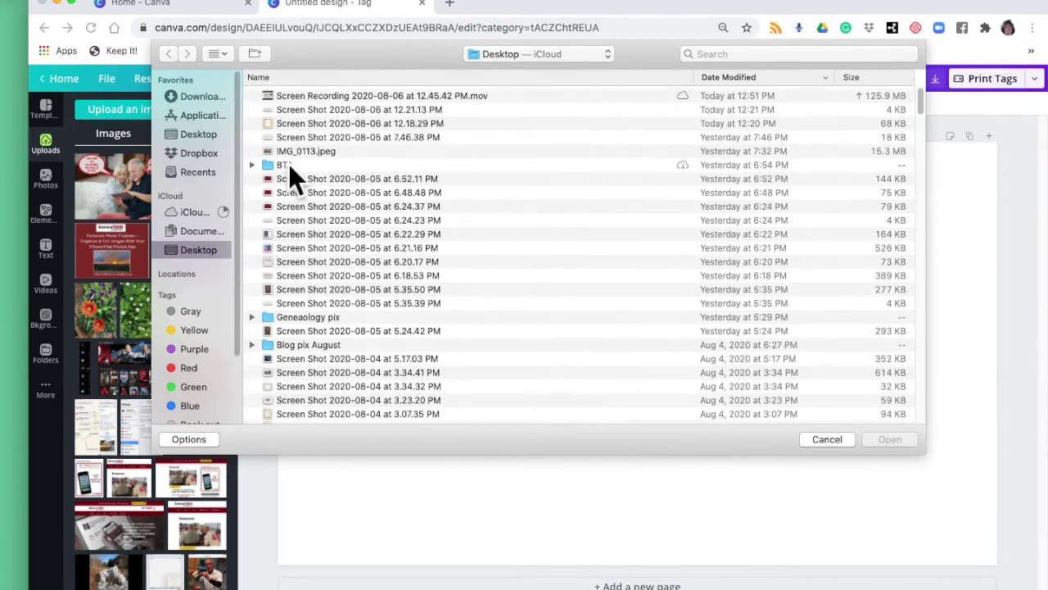
scroll(288, 168, "down", 5)
scroll(288, 163, "down", 3)
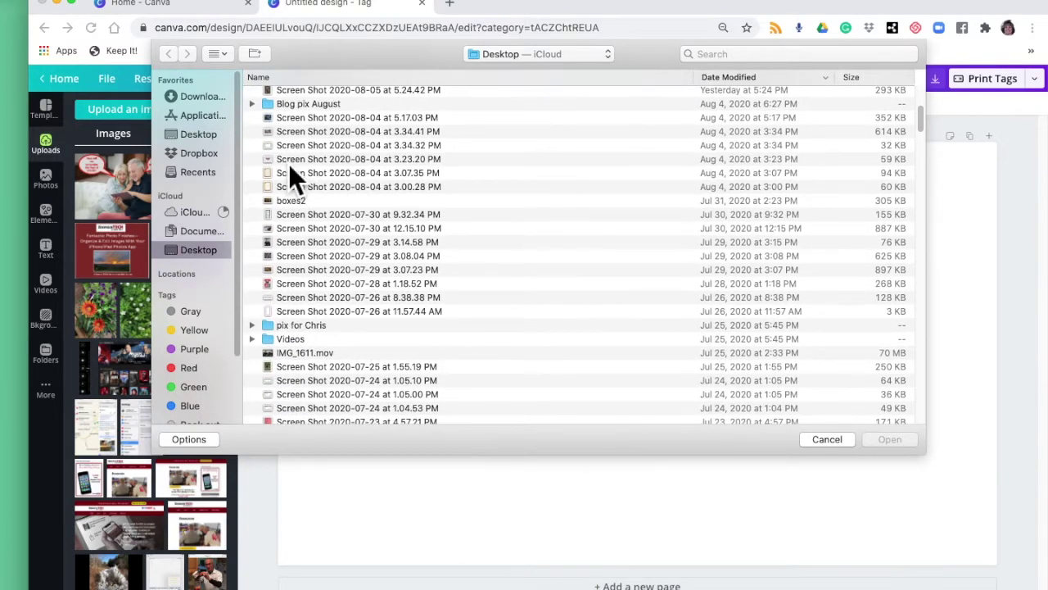
scroll(288, 164, "down", 1)
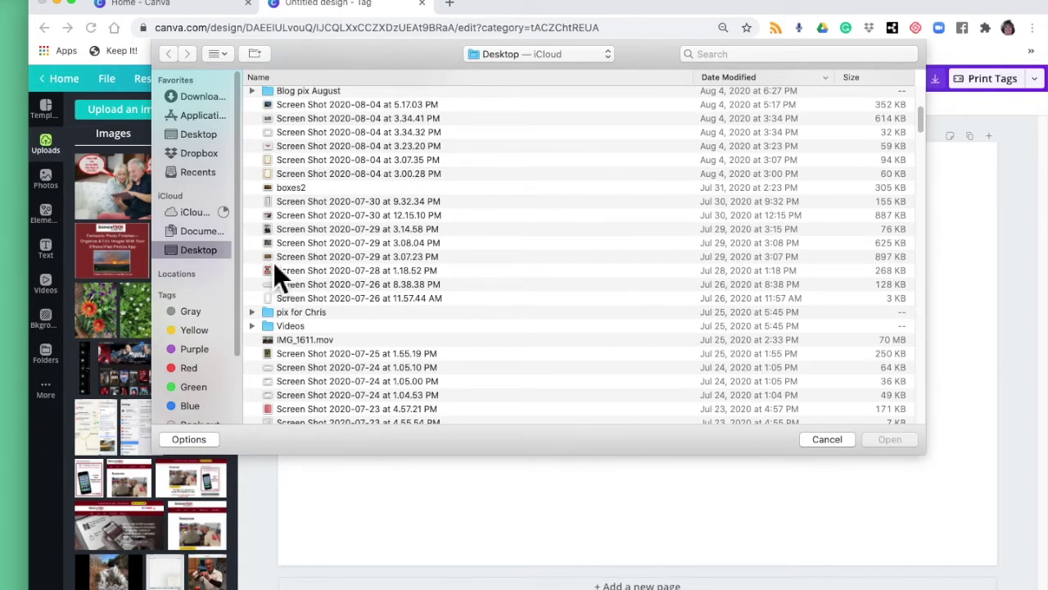
double_click(273, 261)
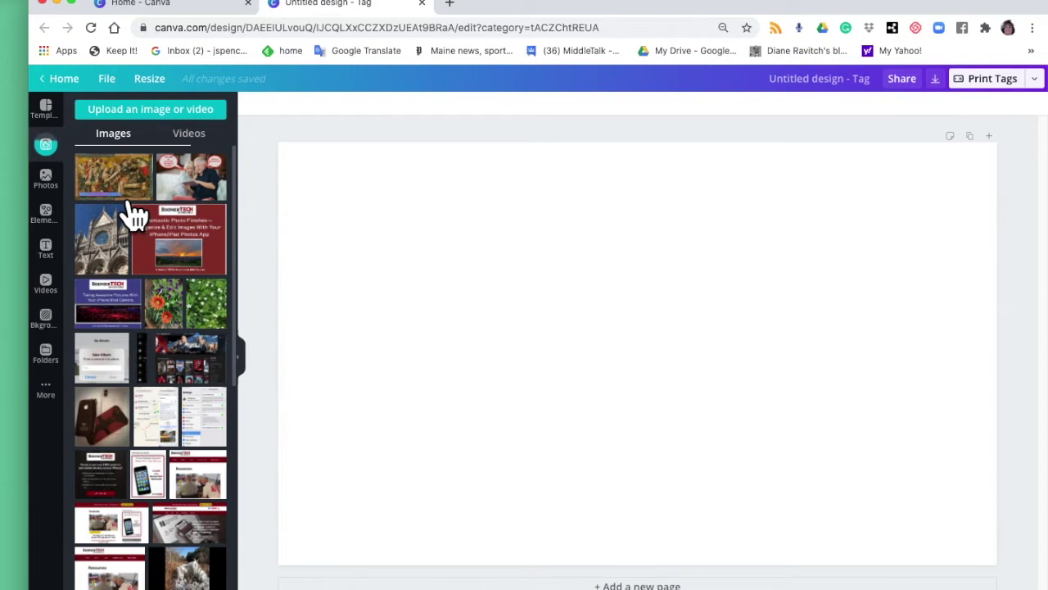
left_click(129, 113)
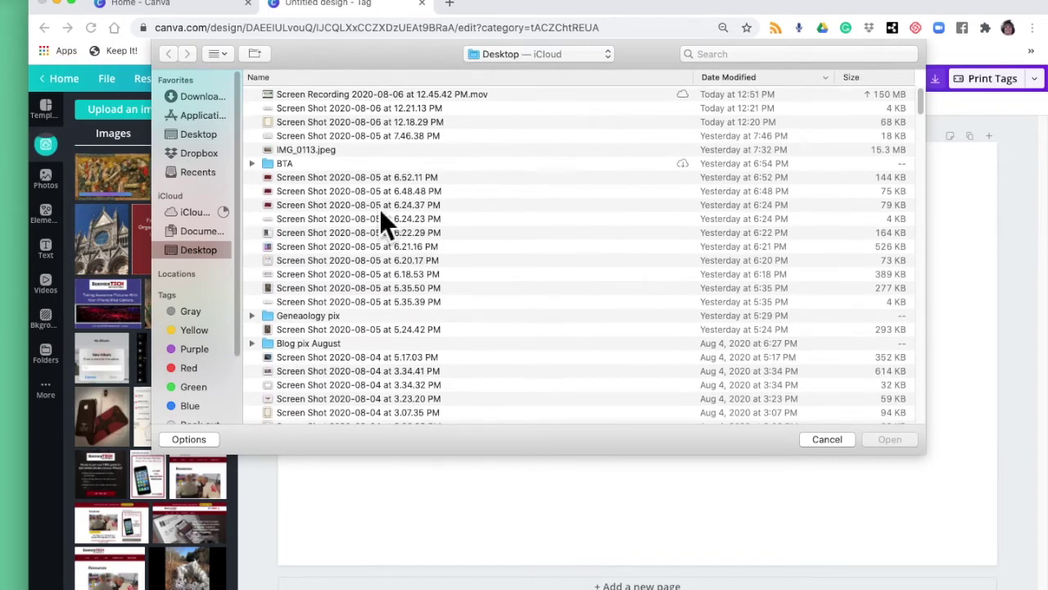
Step: Upload DSC02570.jpg from the BTA > 9/19 travel blog folder
left_click(276, 168)
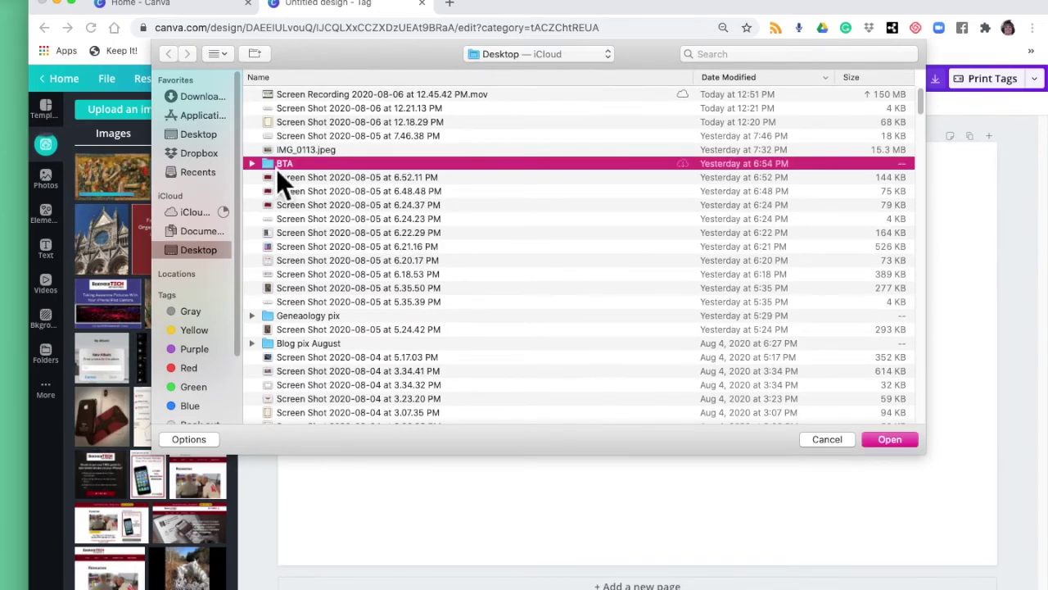
double_click(276, 169)
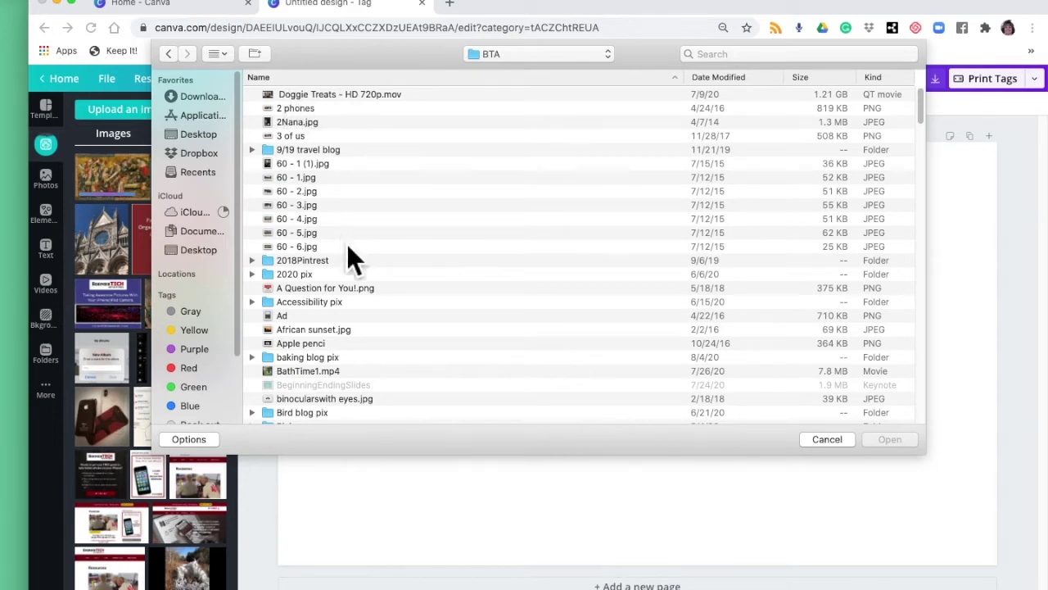
left_click(272, 154)
double_click(272, 155)
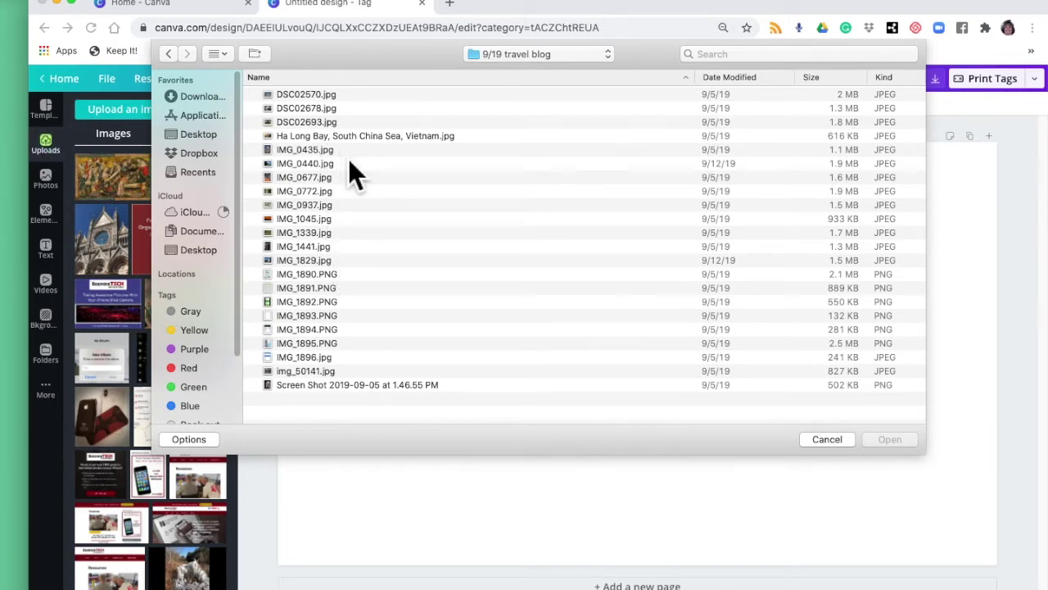
left_click(295, 98)
double_click(294, 99)
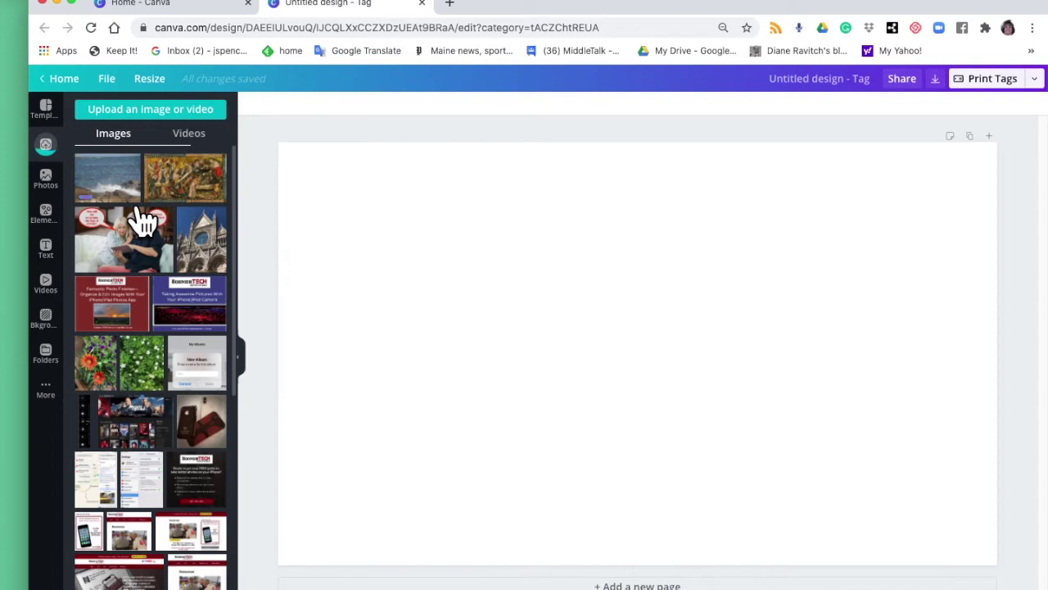
left_click(67, 195)
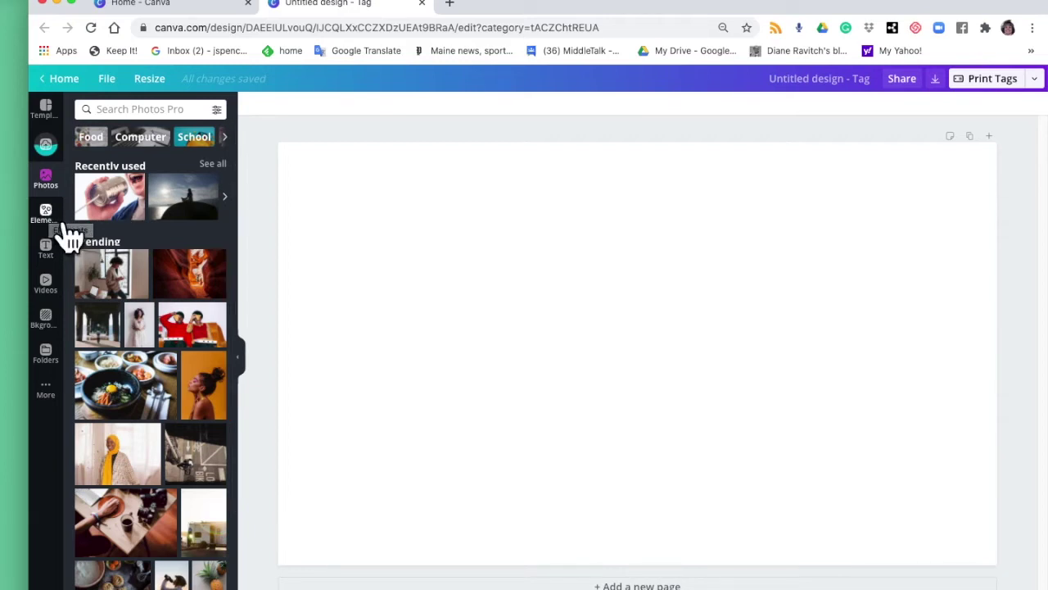
Step: Browse the Elements library and search its stickers for 'Santa'
left_click(61, 223)
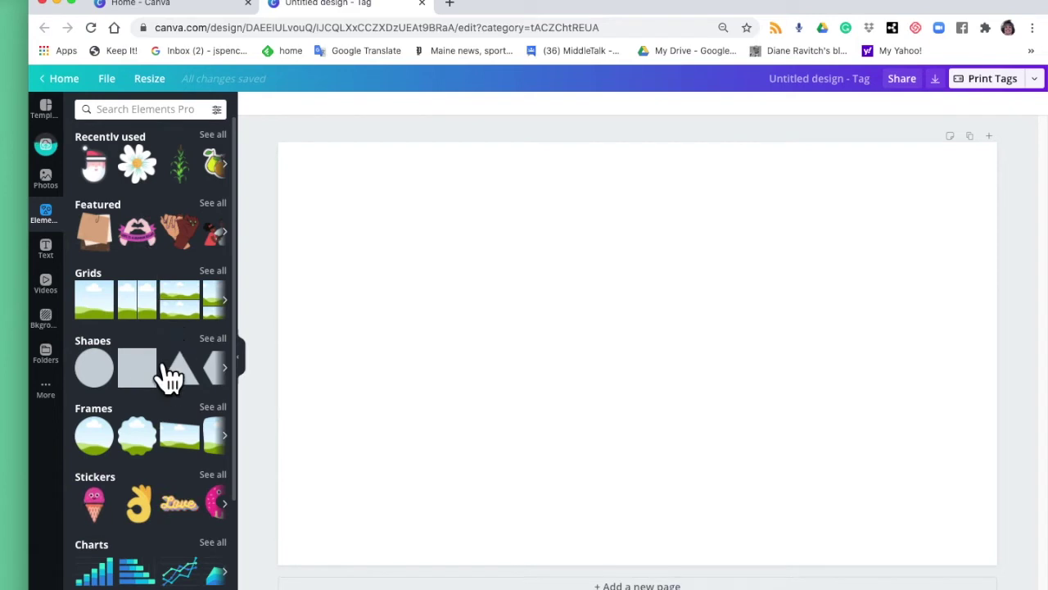
scroll(143, 381, "down", 1)
scroll(156, 401, "down", 5)
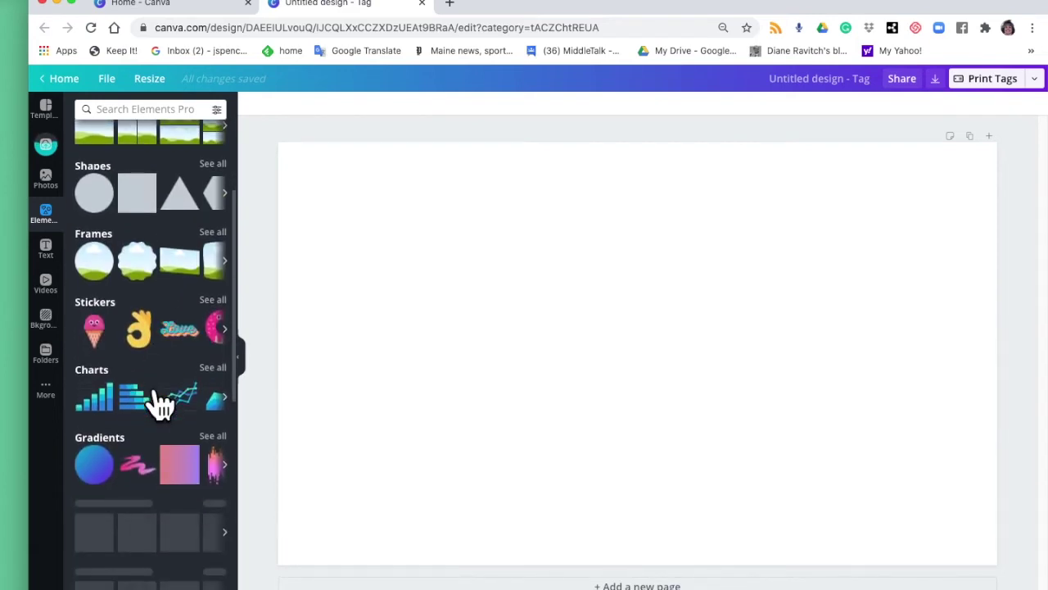
scroll(156, 397, "down", 5)
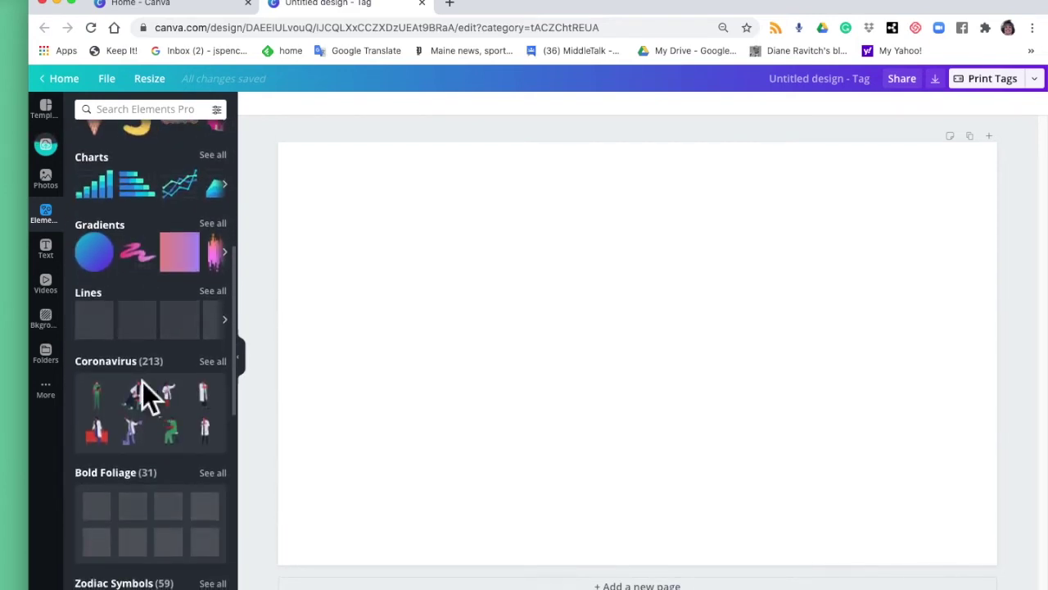
scroll(143, 381, "down", 3)
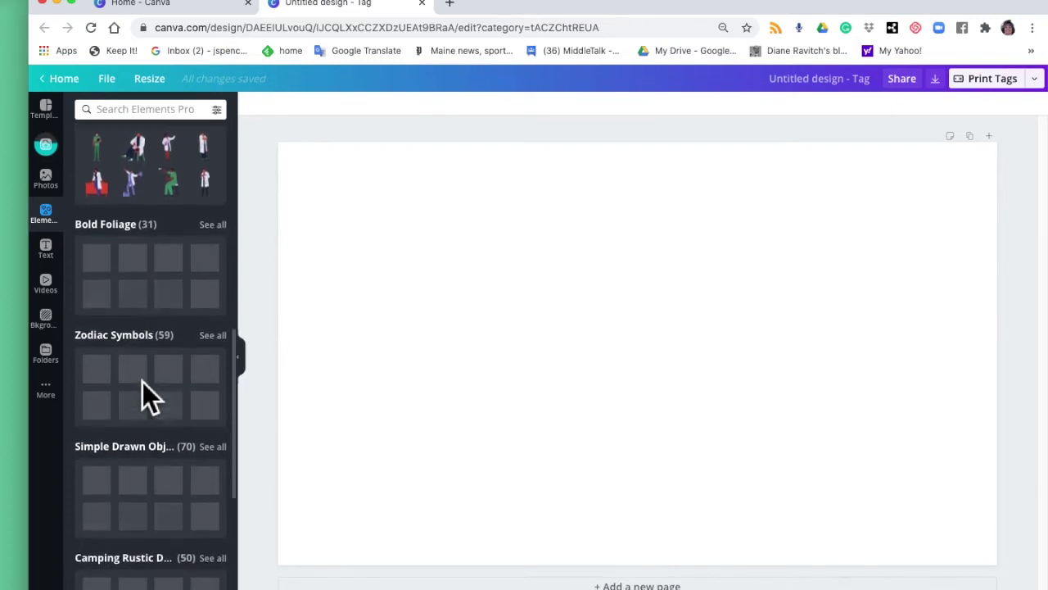
scroll(143, 382, "up", 15)
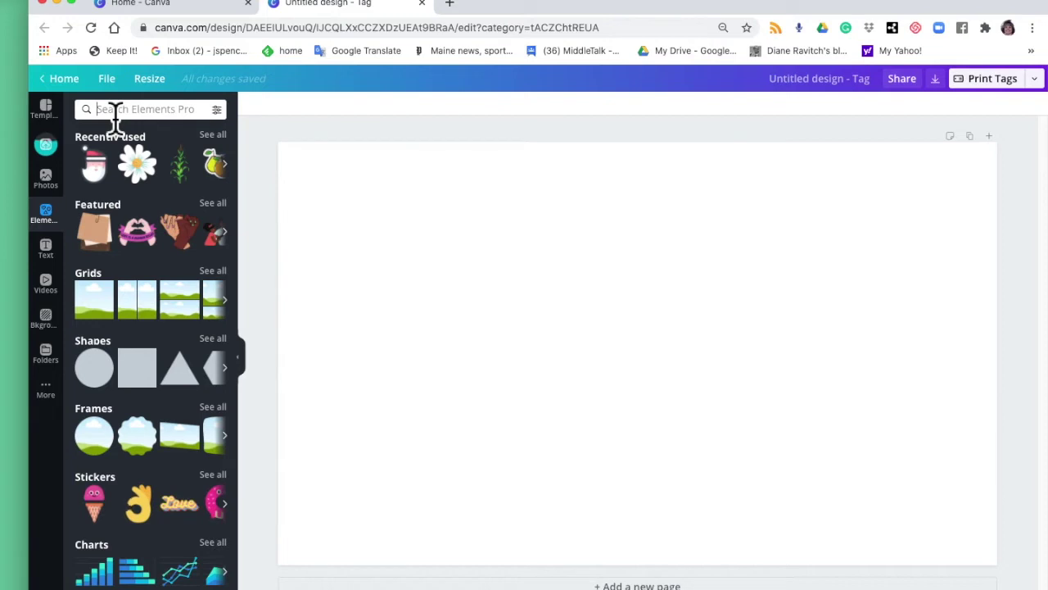
type("Santas")
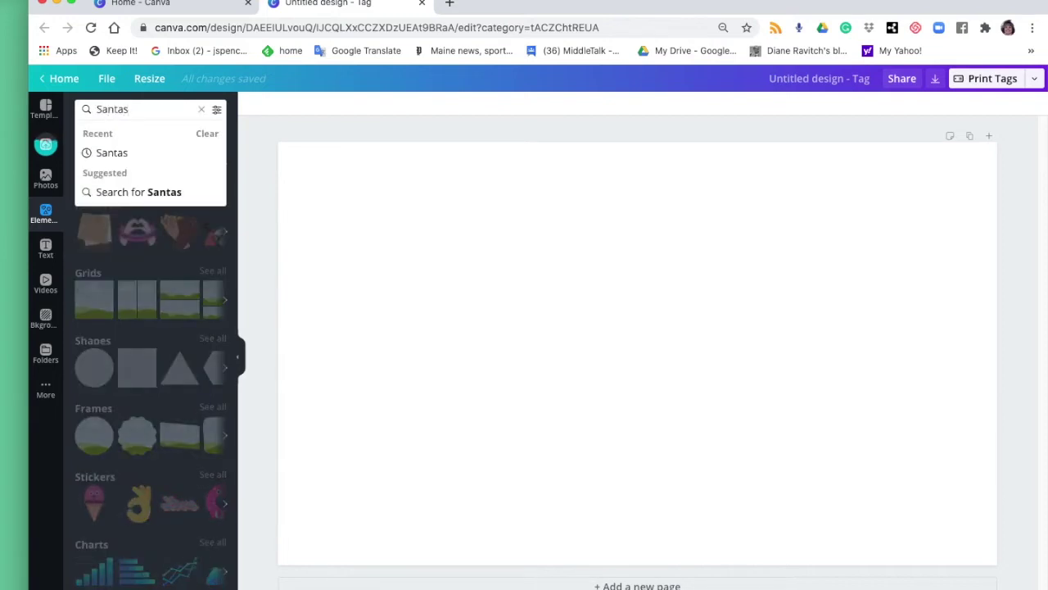
key("Return")
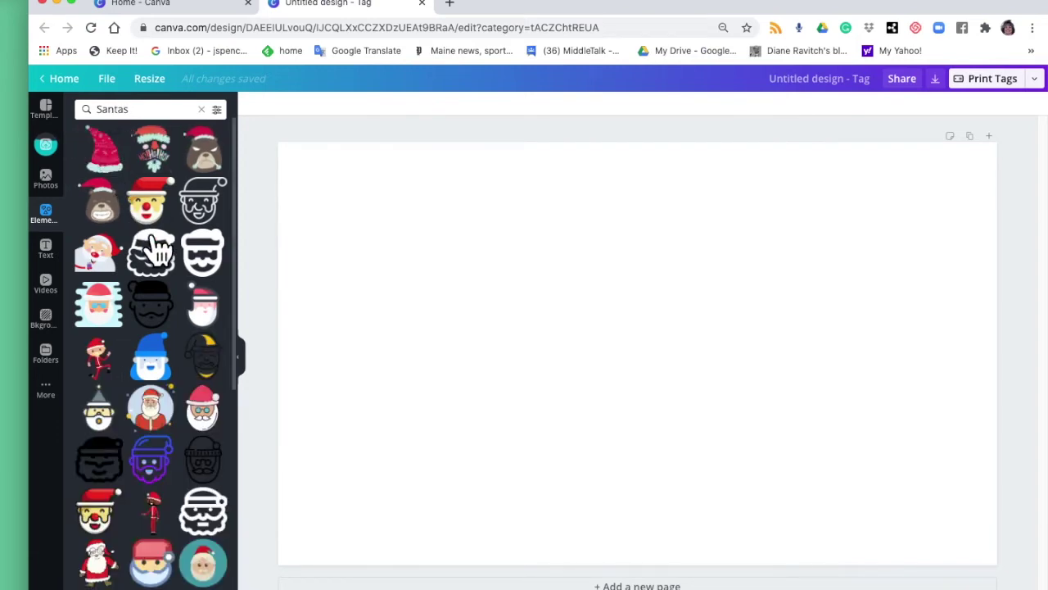
scroll(152, 246, "down", 3)
scroll(156, 253, "up", 2)
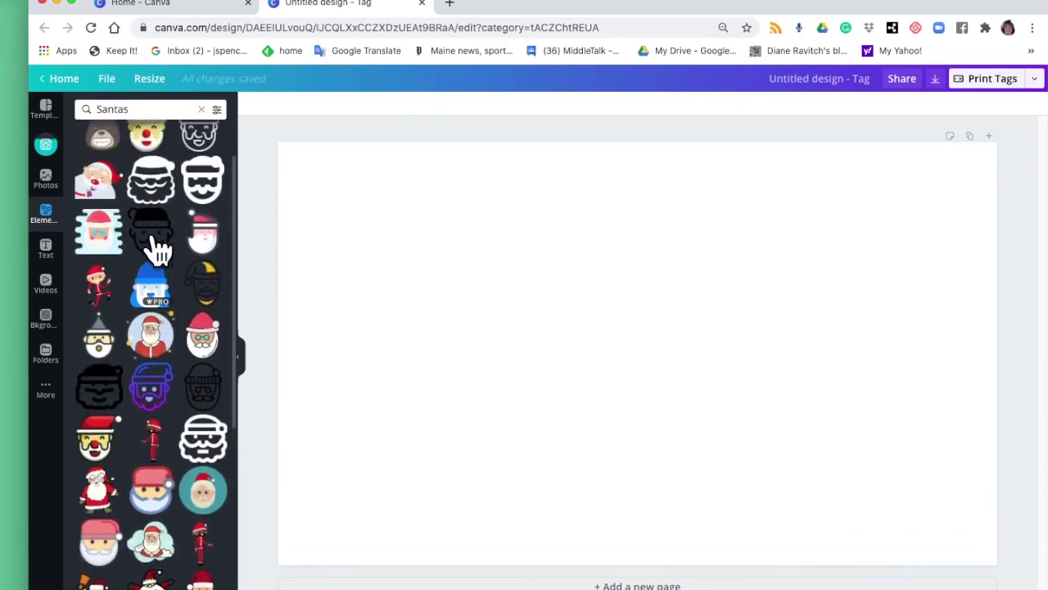
left_click(46, 249)
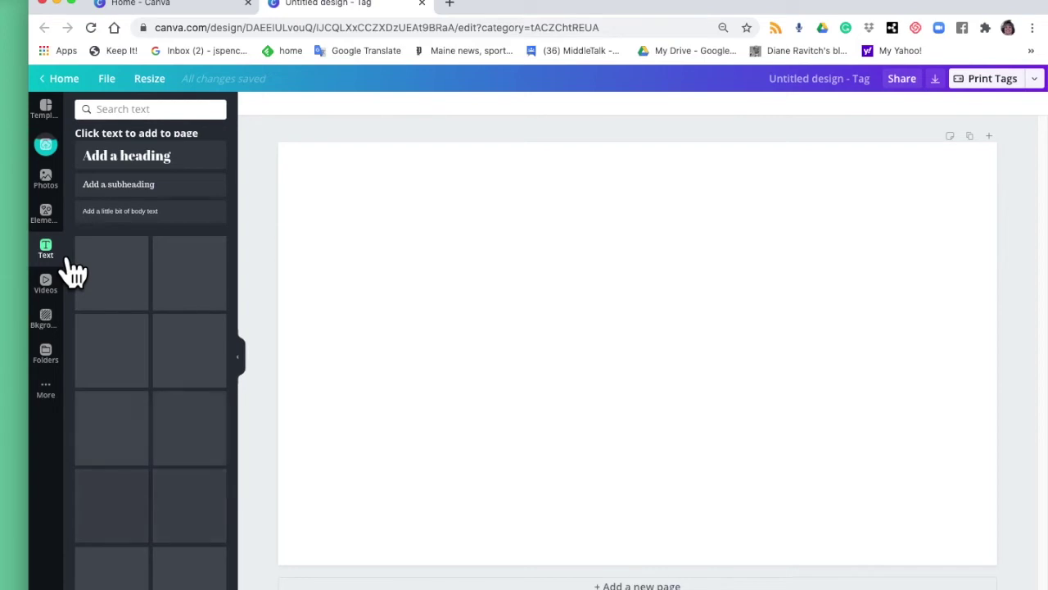
Step: Add a heading, a subheading and a body text box to the tag
left_click(141, 167)
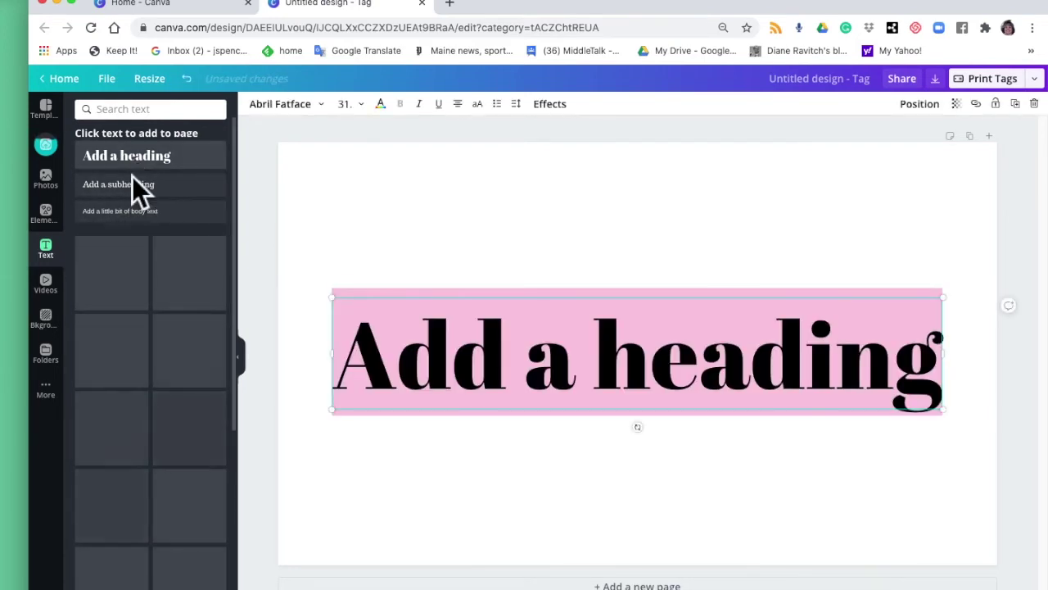
left_click(141, 190)
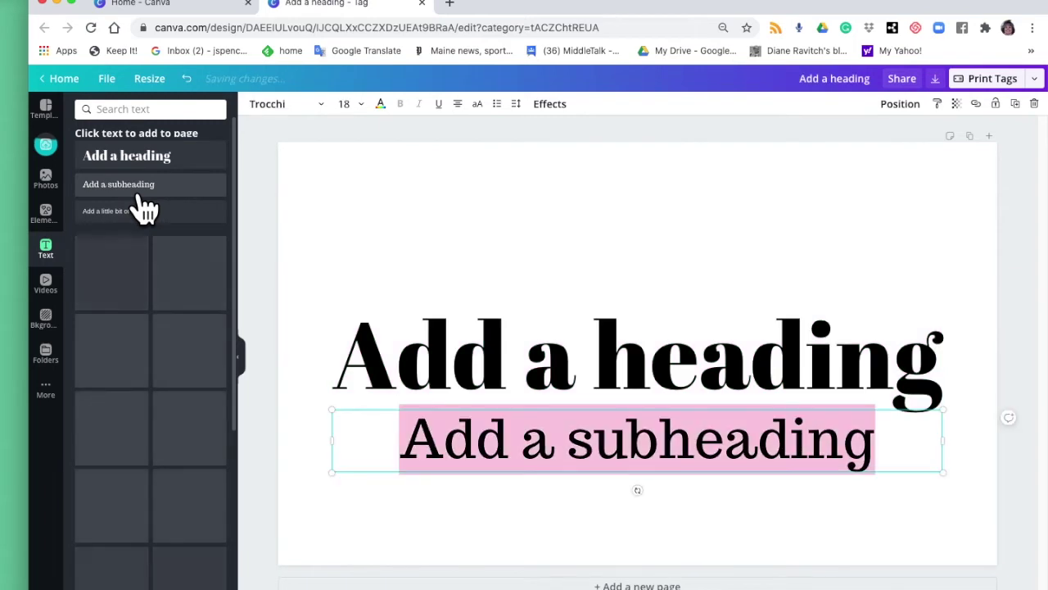
left_click(141, 218)
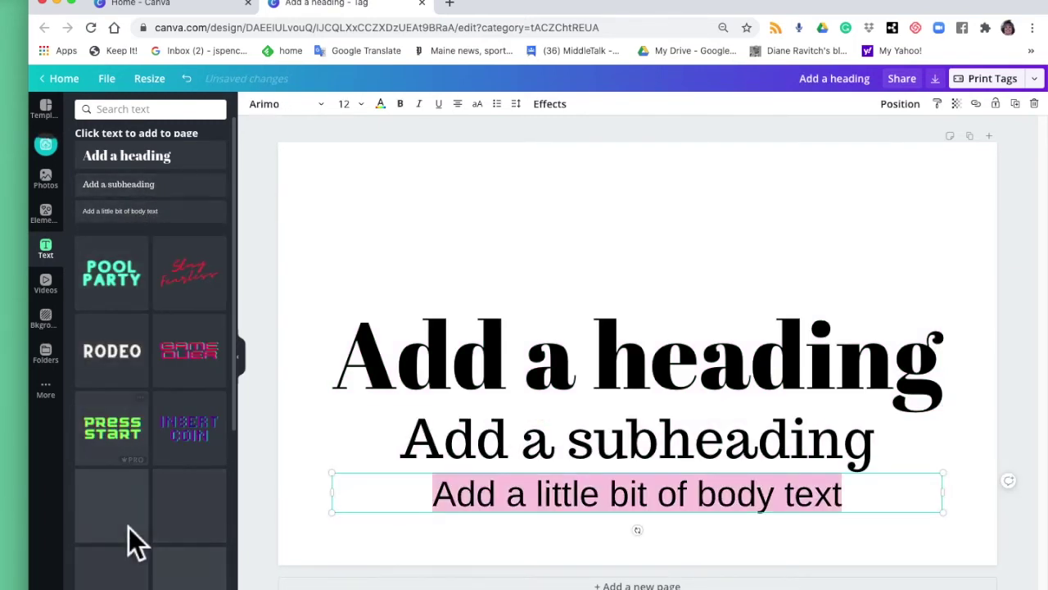
scroll(157, 534, "down", 3)
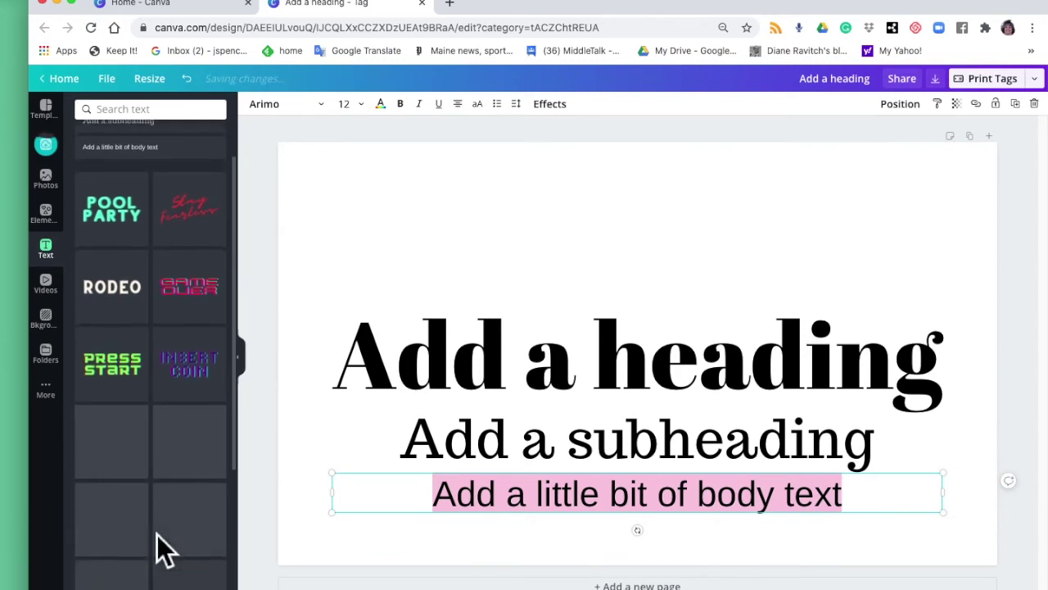
scroll(156, 534, "down", 1)
scroll(157, 534, "down", 3)
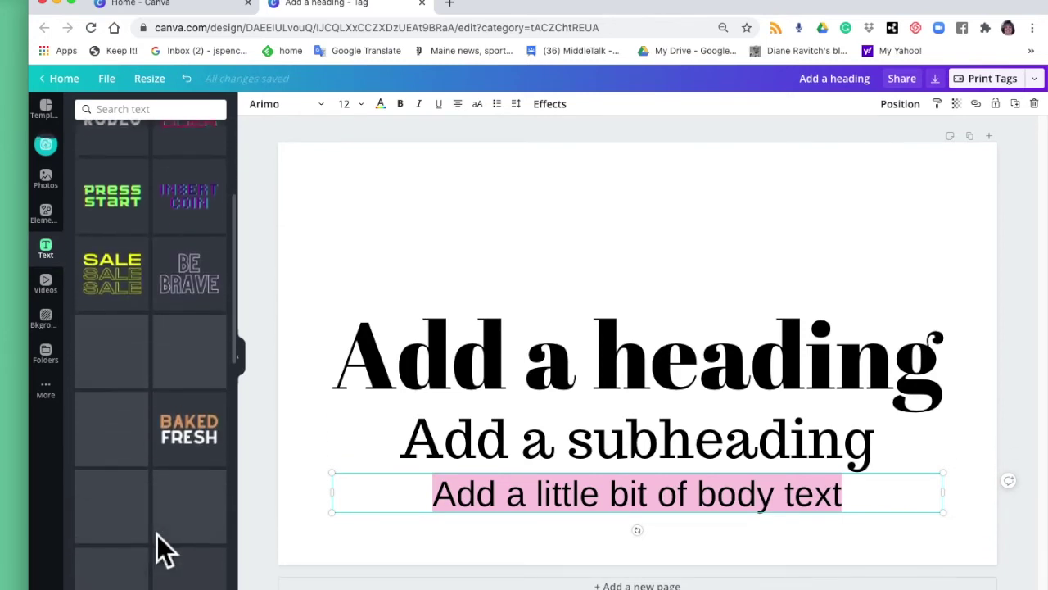
scroll(156, 534, "down", 2)
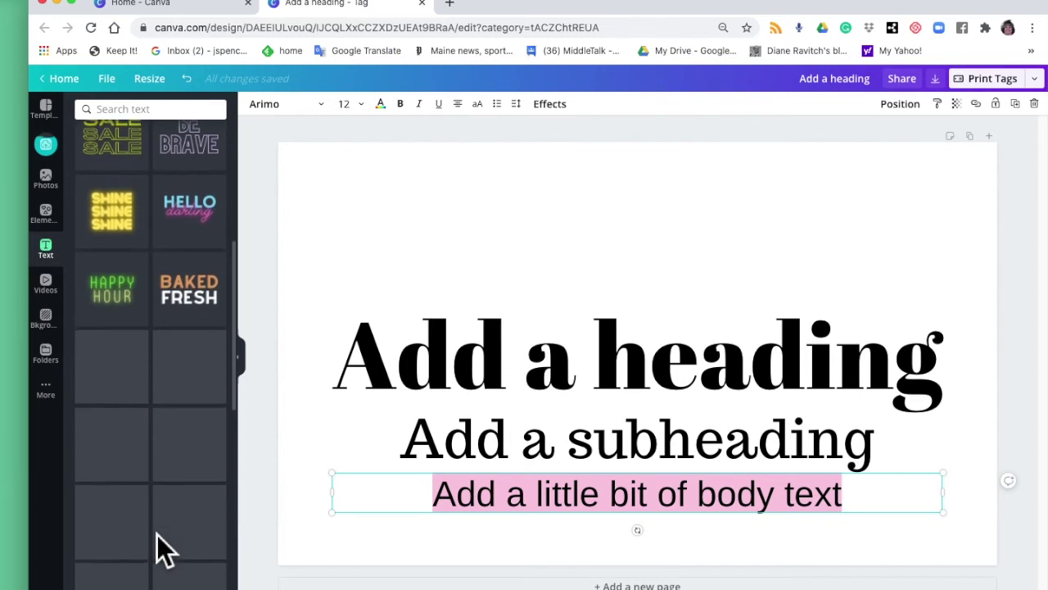
scroll(156, 533, "up", 4)
scroll(157, 533, "up", 5)
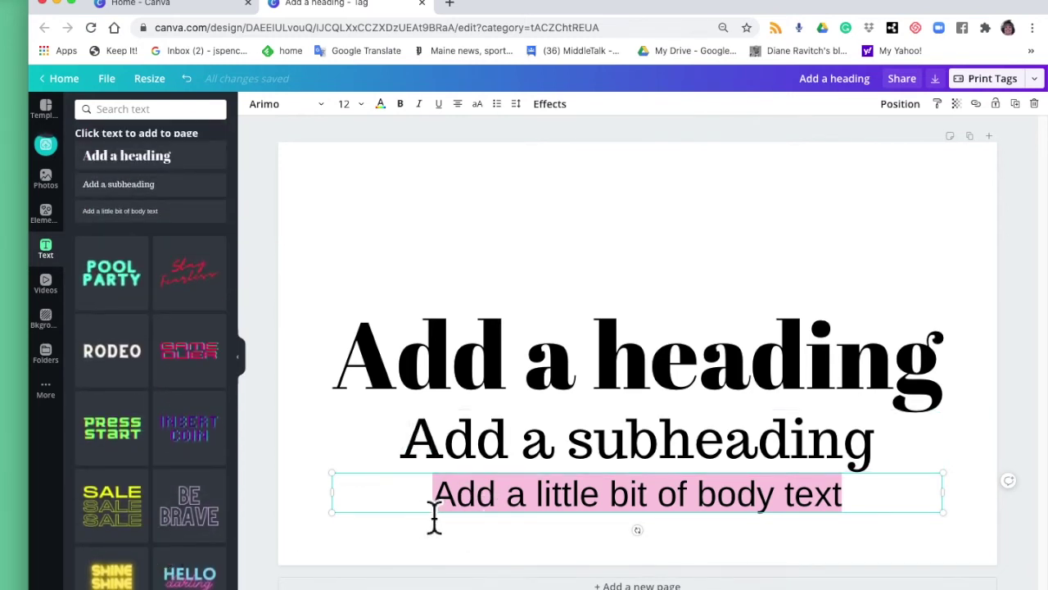
Step: Make the body text right-aligned, all capitals, and a bulleted list item
left_click(361, 104)
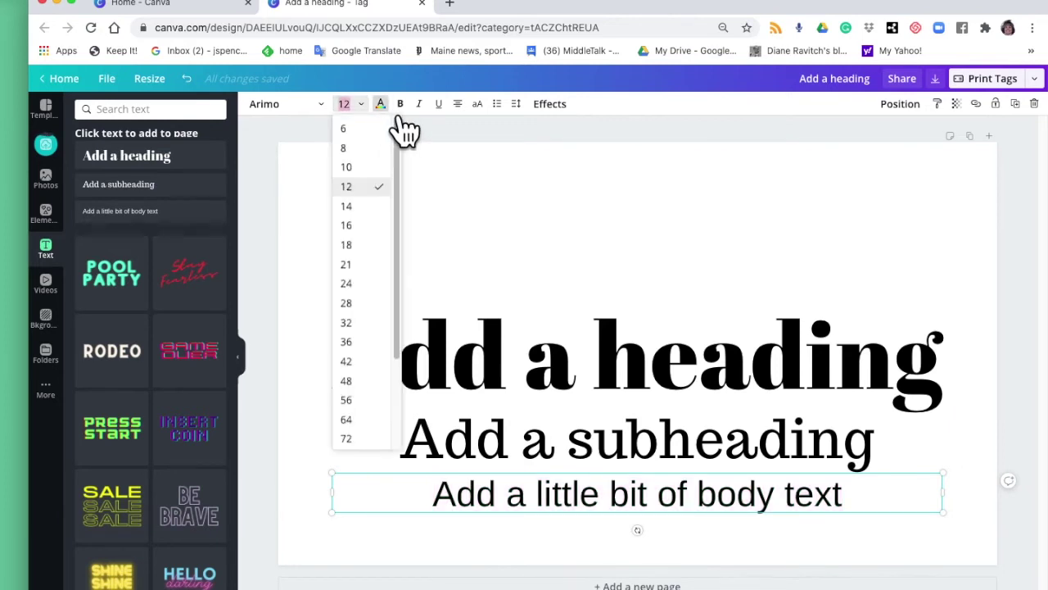
left_click(382, 106)
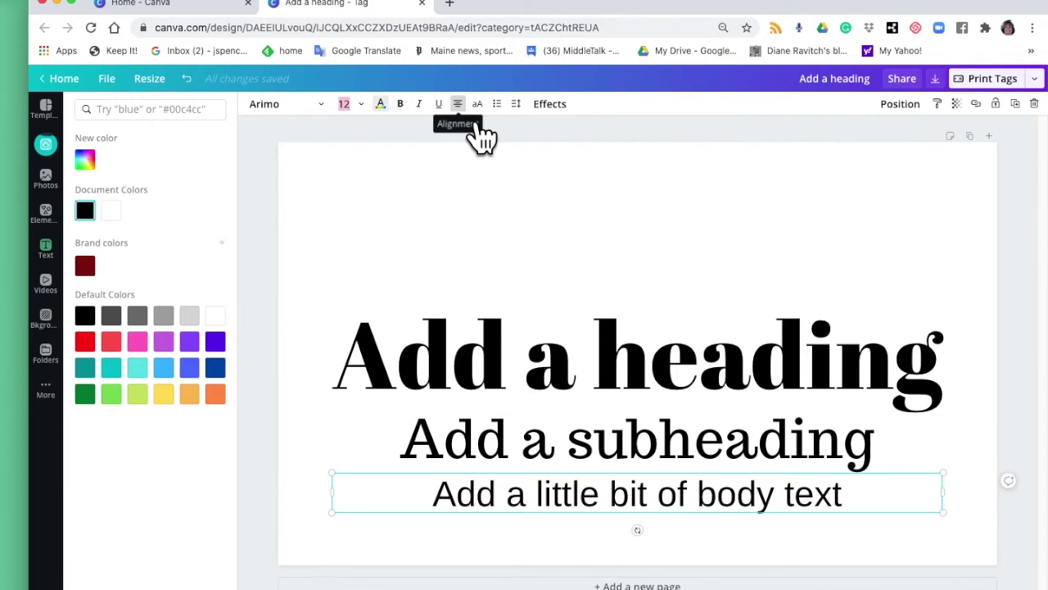
left_click(476, 125)
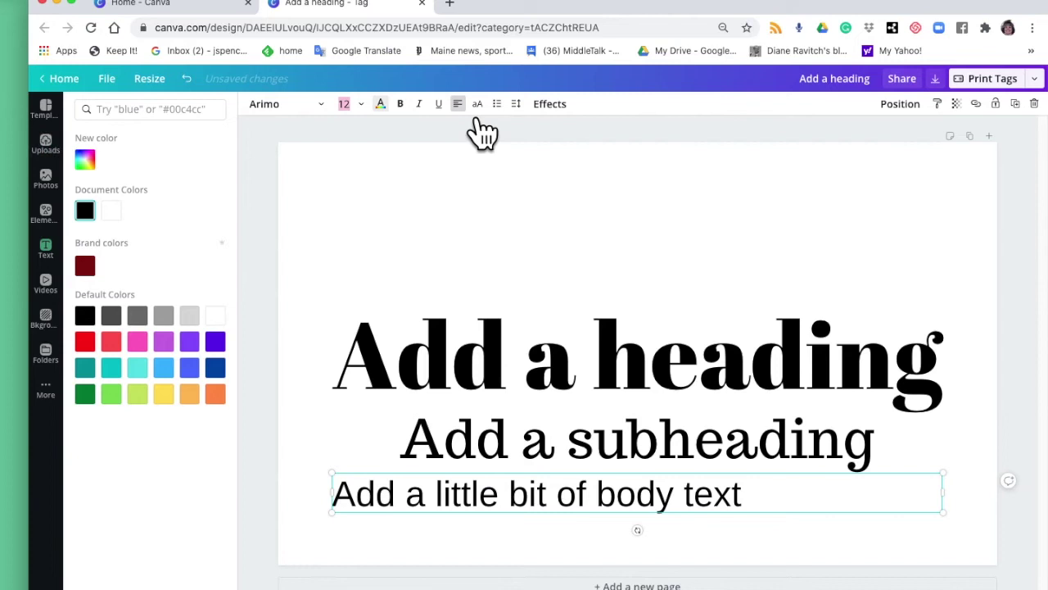
left_click(477, 123)
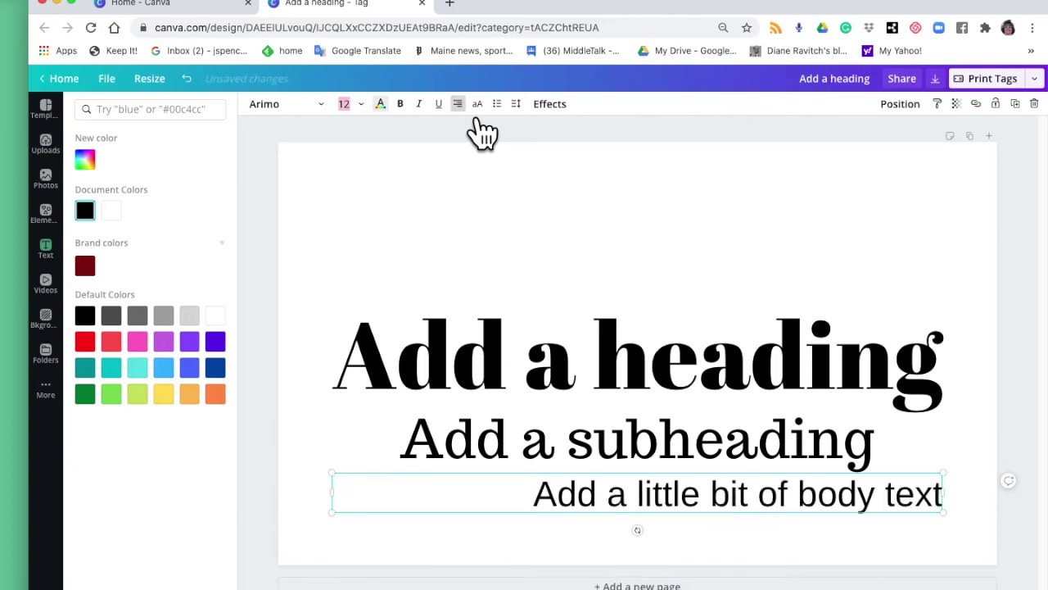
left_click(495, 123)
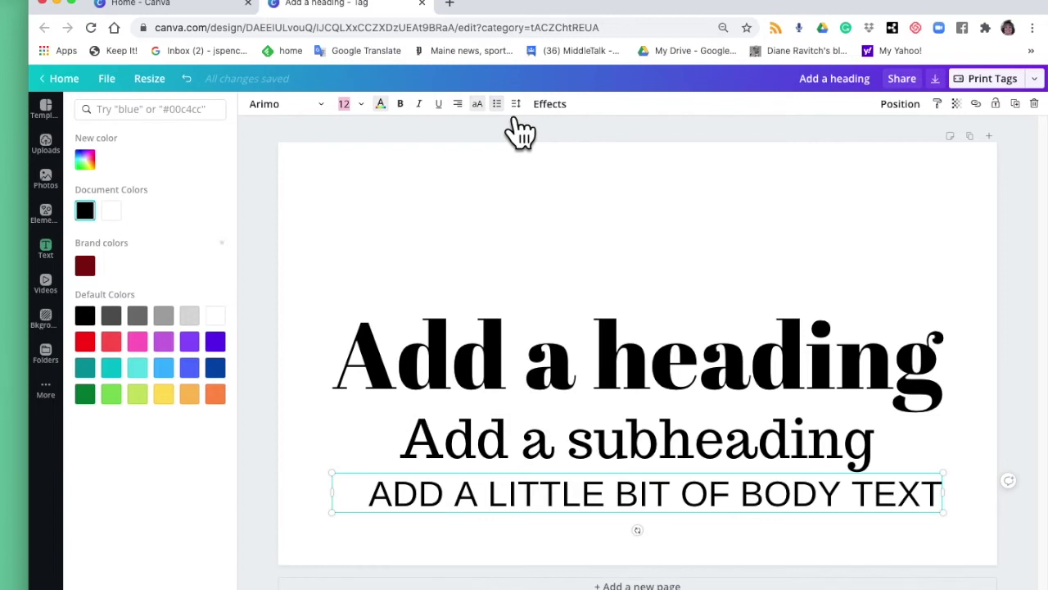
left_click(508, 121)
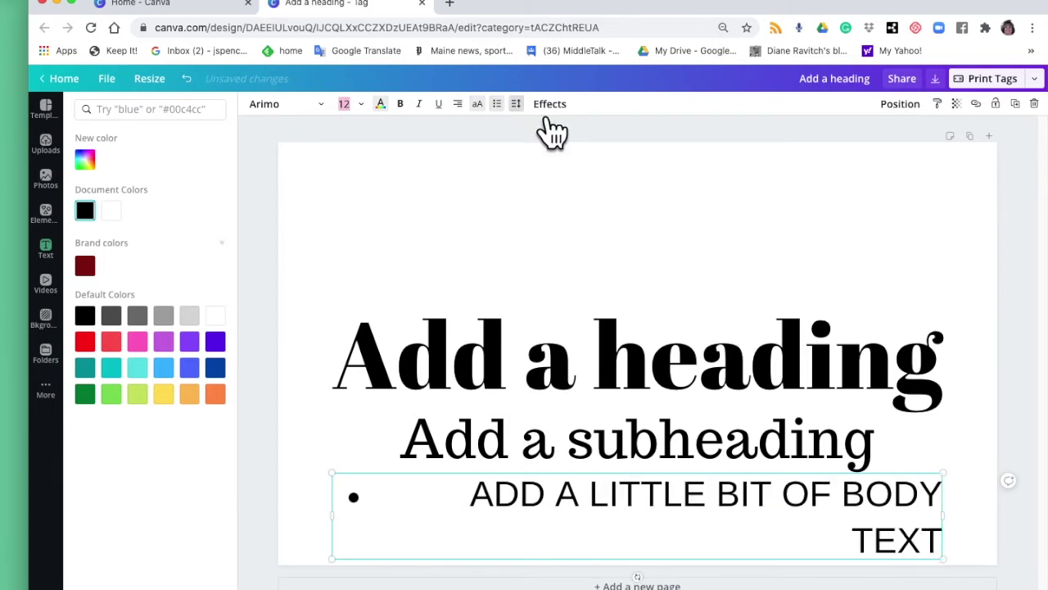
Step: Give the body text the Neon effect after trying Splice
left_click(574, 120)
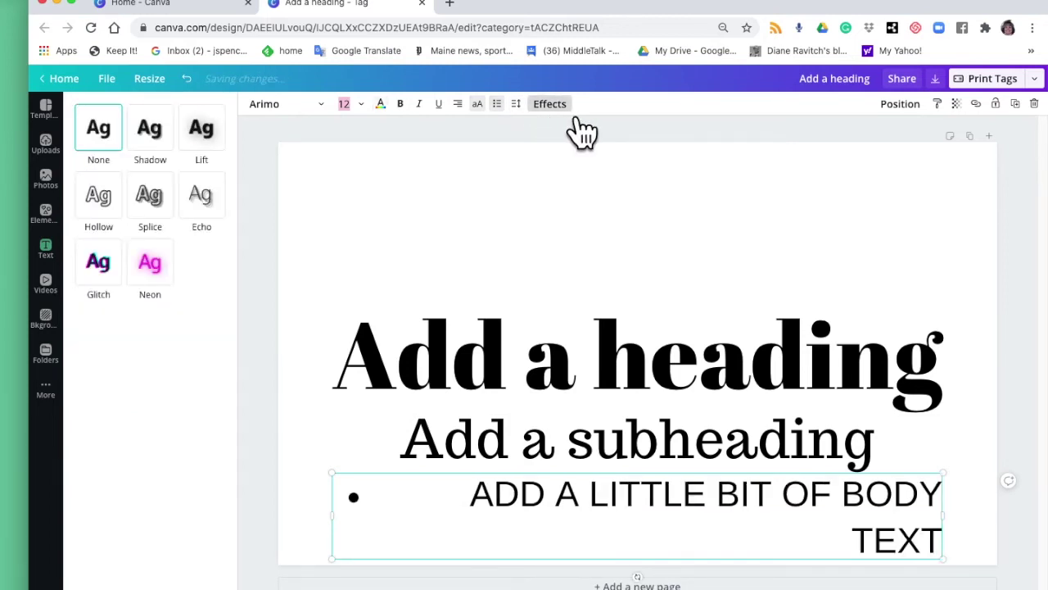
left_click(171, 221)
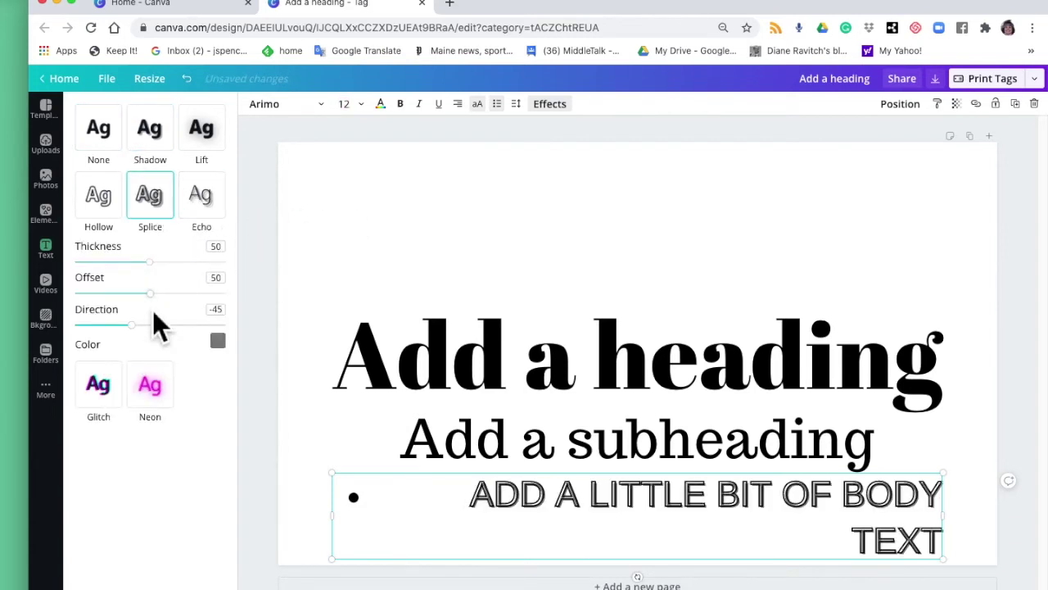
left_click(157, 394)
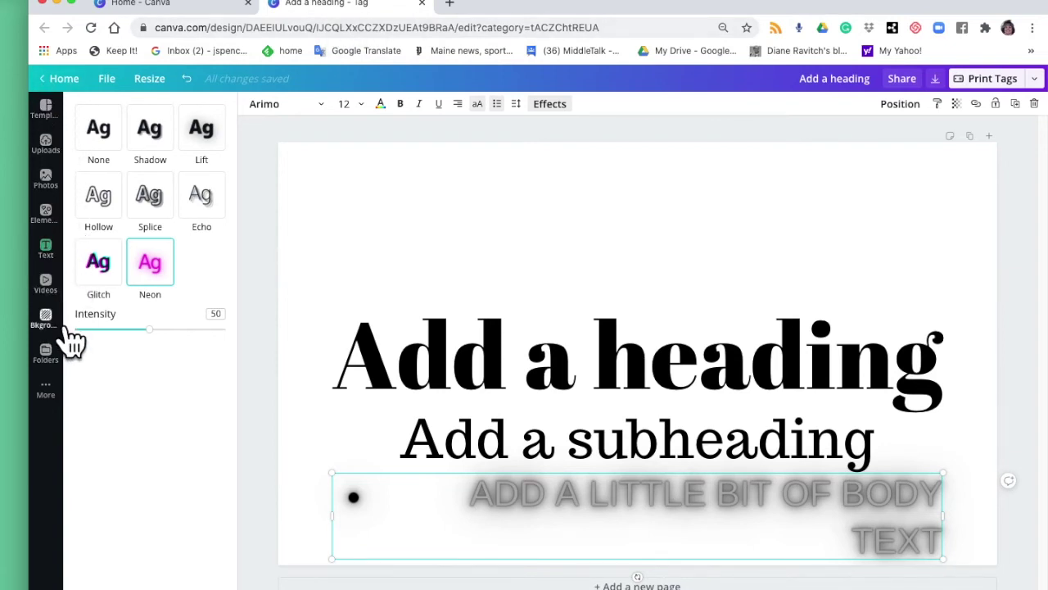
left_click(46, 319)
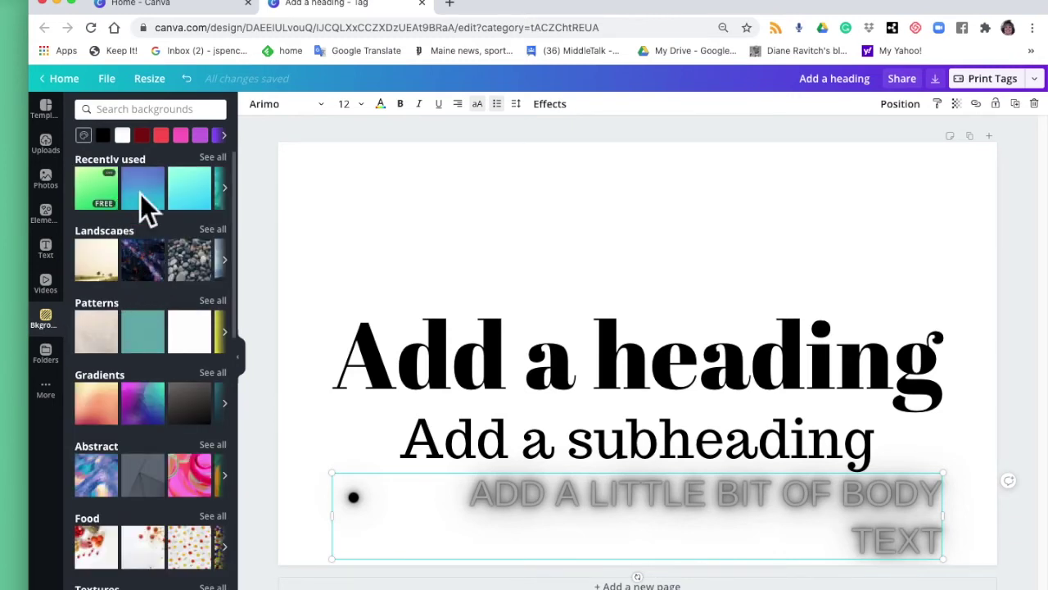
Step: Try a yellow gradient, then give the tag a colourful abstract painted brushstroke background
left_click(220, 190)
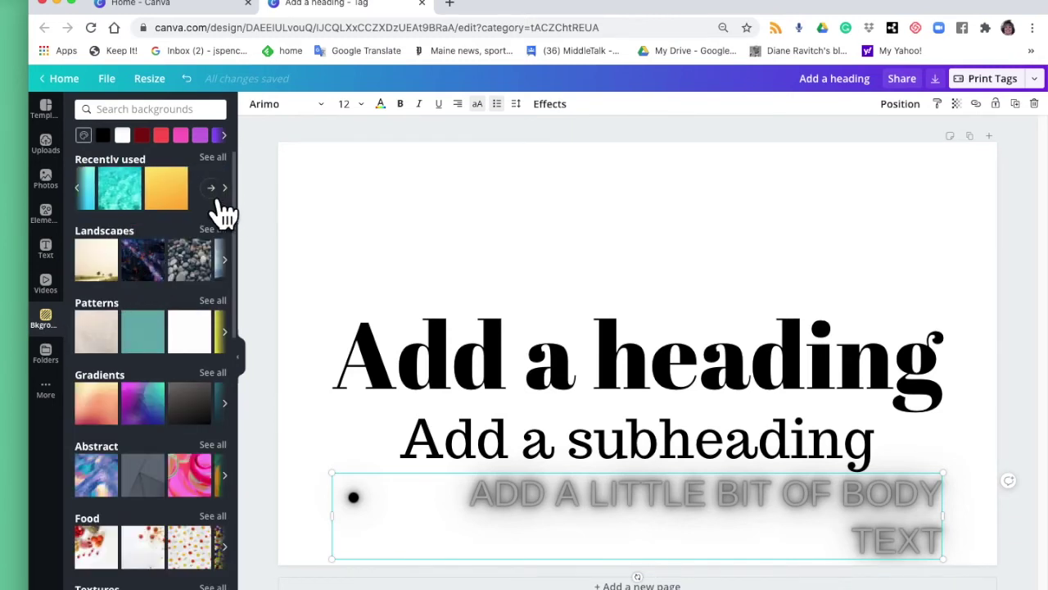
left_click(185, 203)
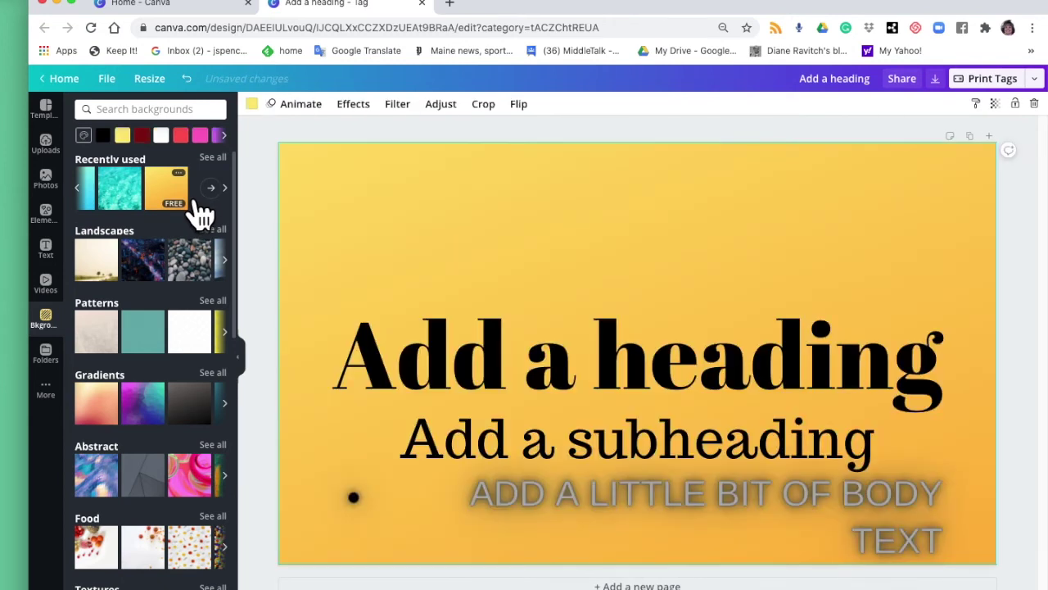
left_click(122, 494)
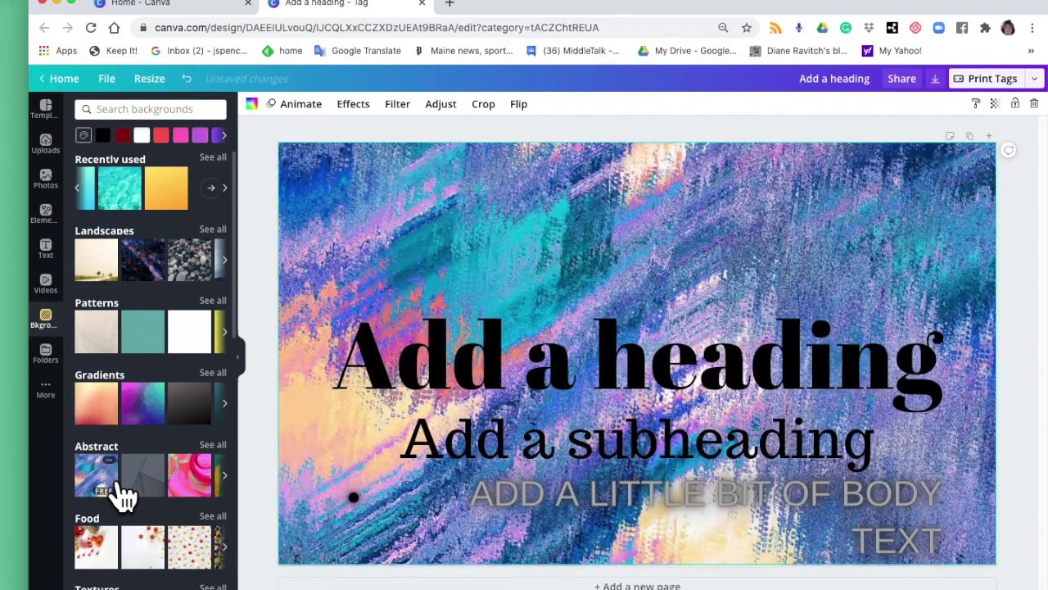
scroll(121, 491, "down", 1)
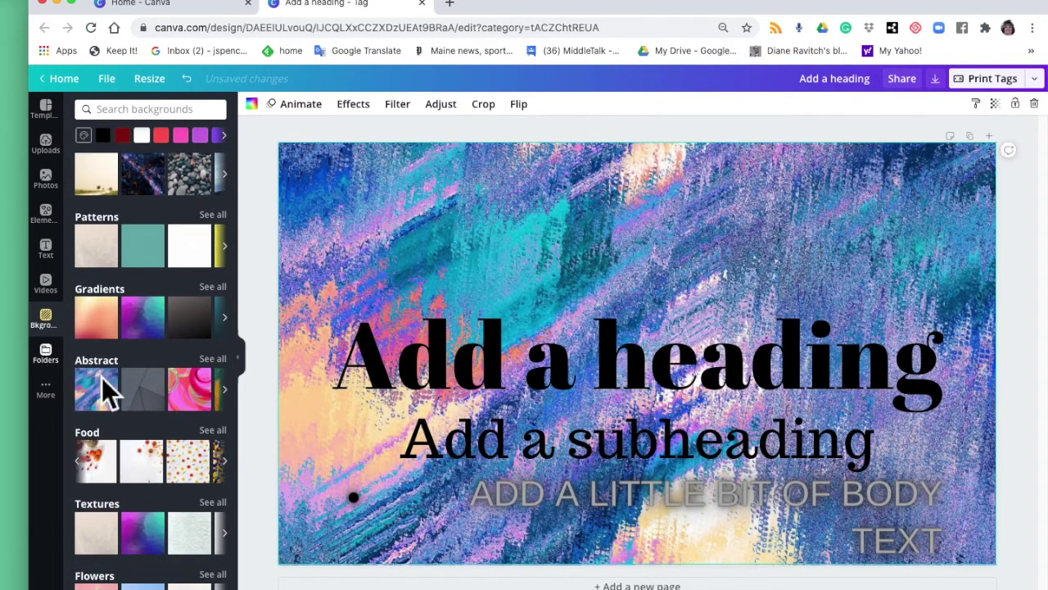
scroll(147, 421, "up", 1)
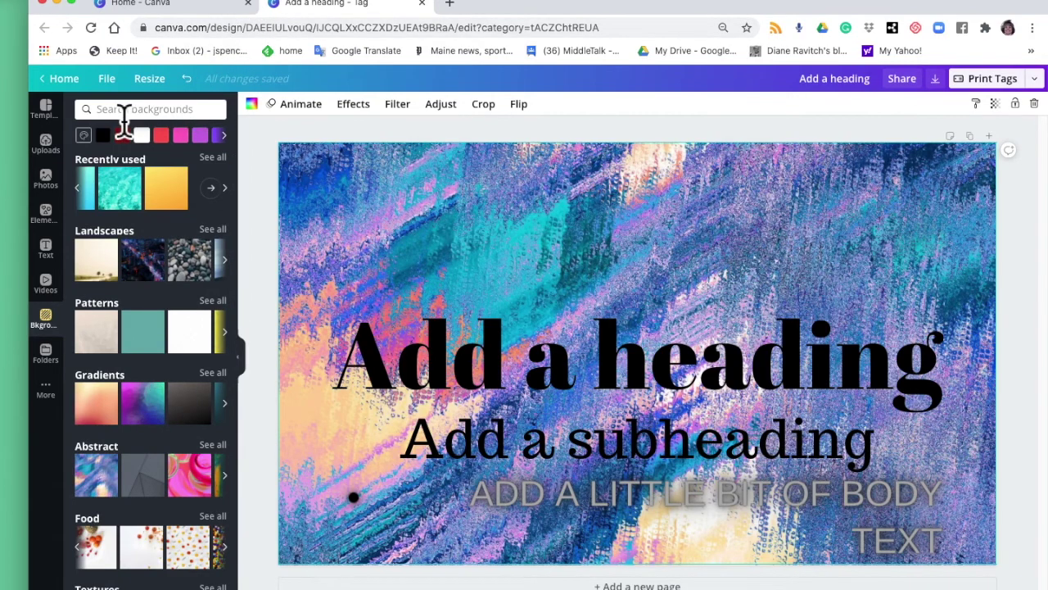
Step: Replace the current tag page with the recently used Christmas Tag template
left_click(49, 113)
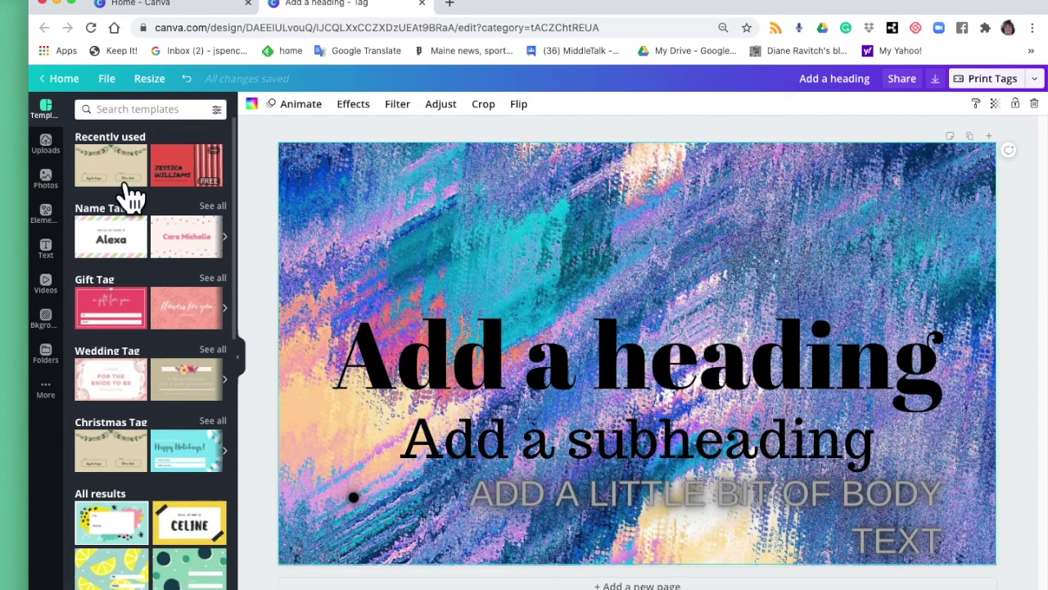
left_click(112, 174)
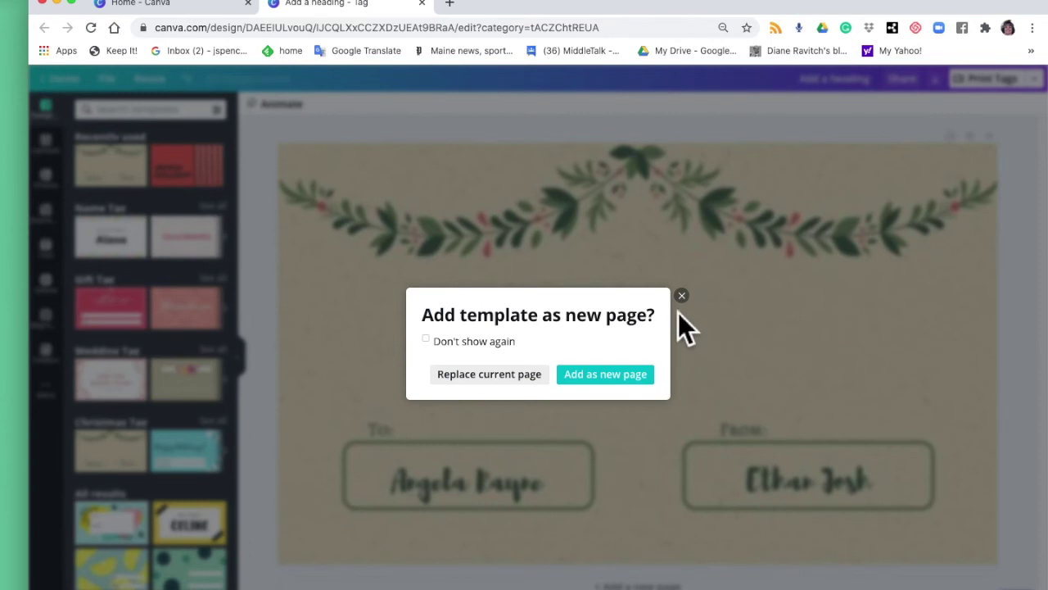
left_click(549, 382)
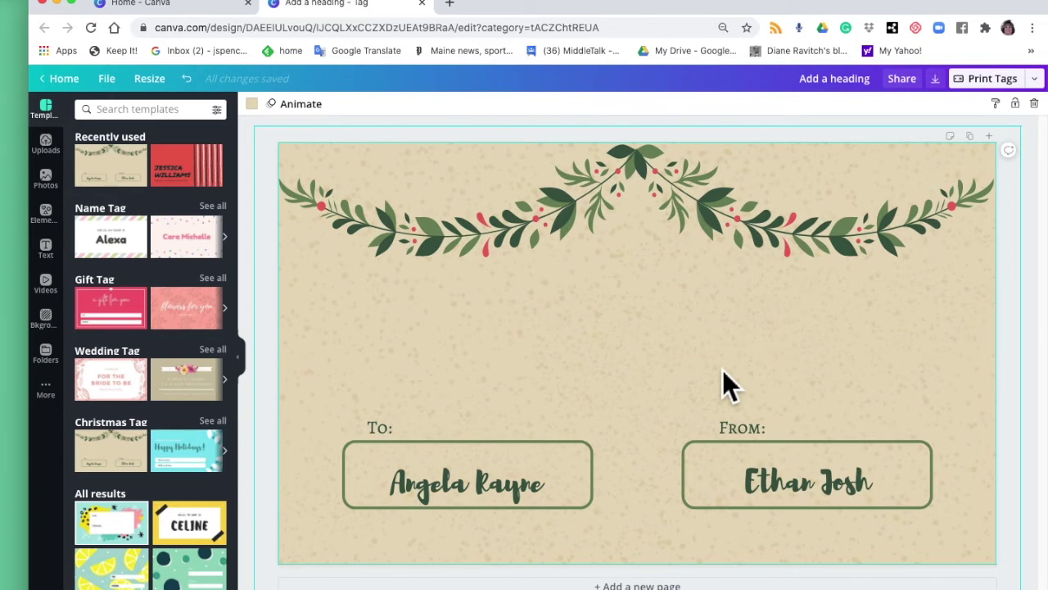
left_click(550, 489)
Step: Replace the sample name in the To box with the recipient's first name
left_click(550, 490)
left_click_drag(549, 491, 389, 496)
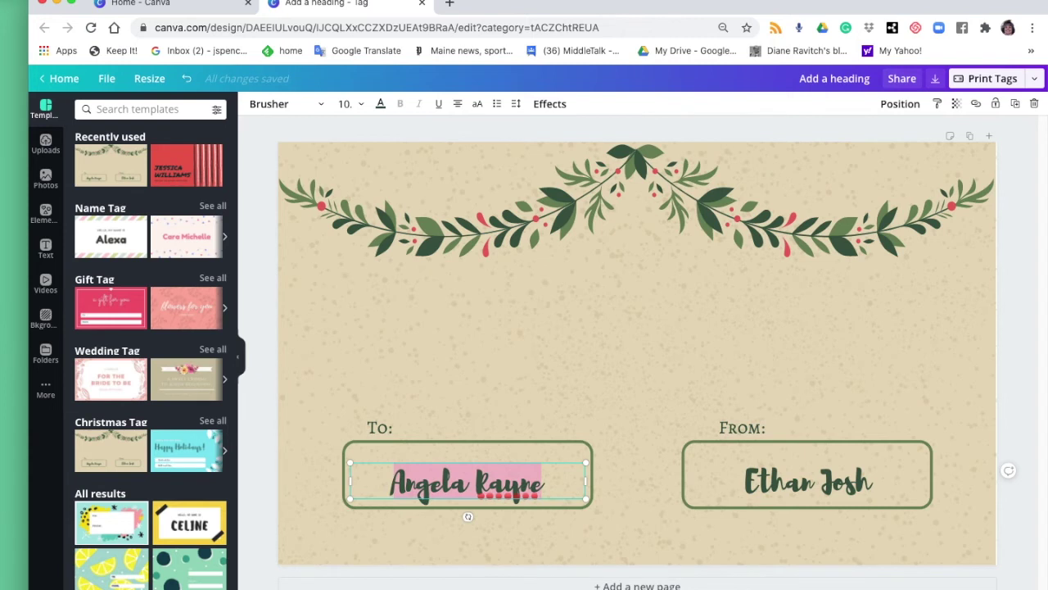
type("Mega")
key("BackSpace")
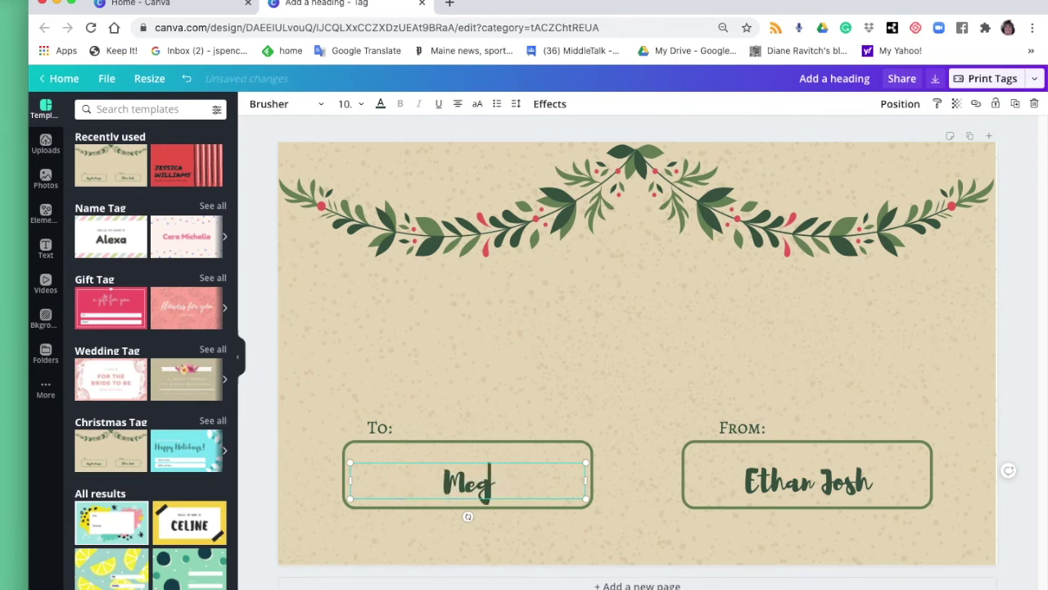
type("han")
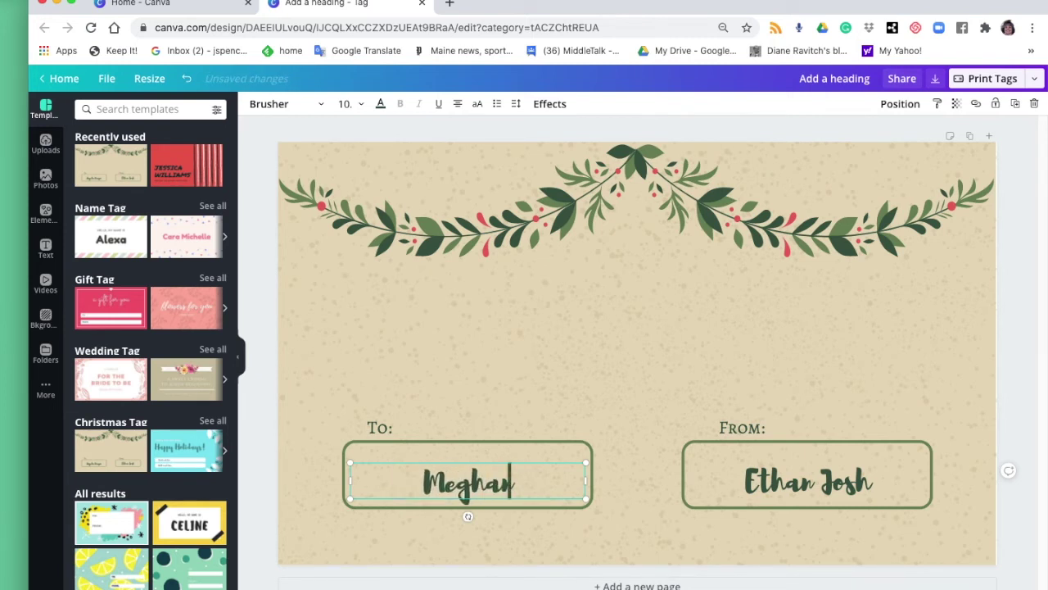
Step: Change the From box to read 'Love,' followed by the sender's initials
left_click(844, 482)
left_click(844, 482)
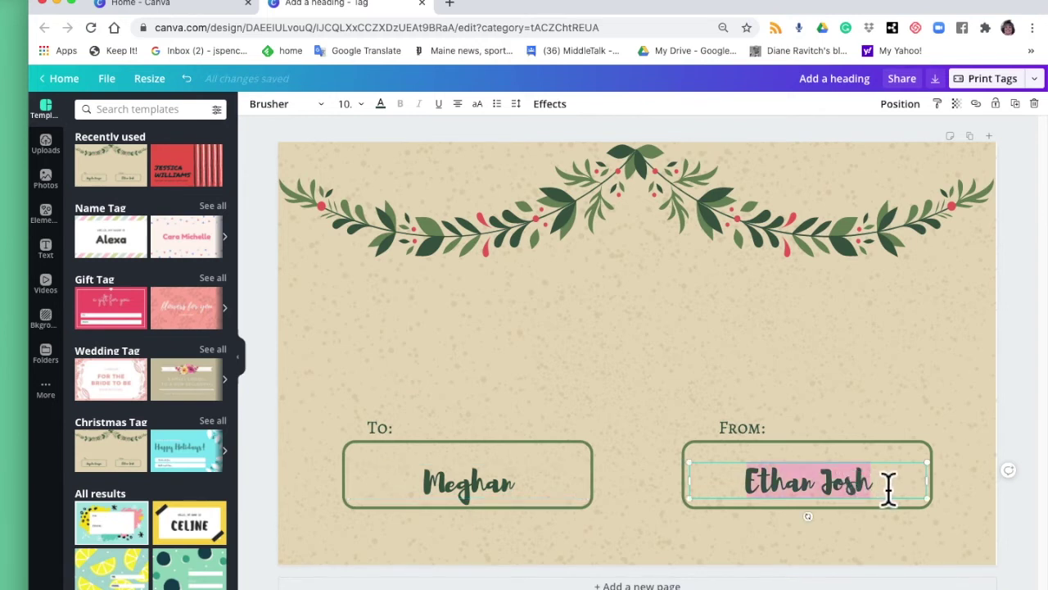
type("Love, ")
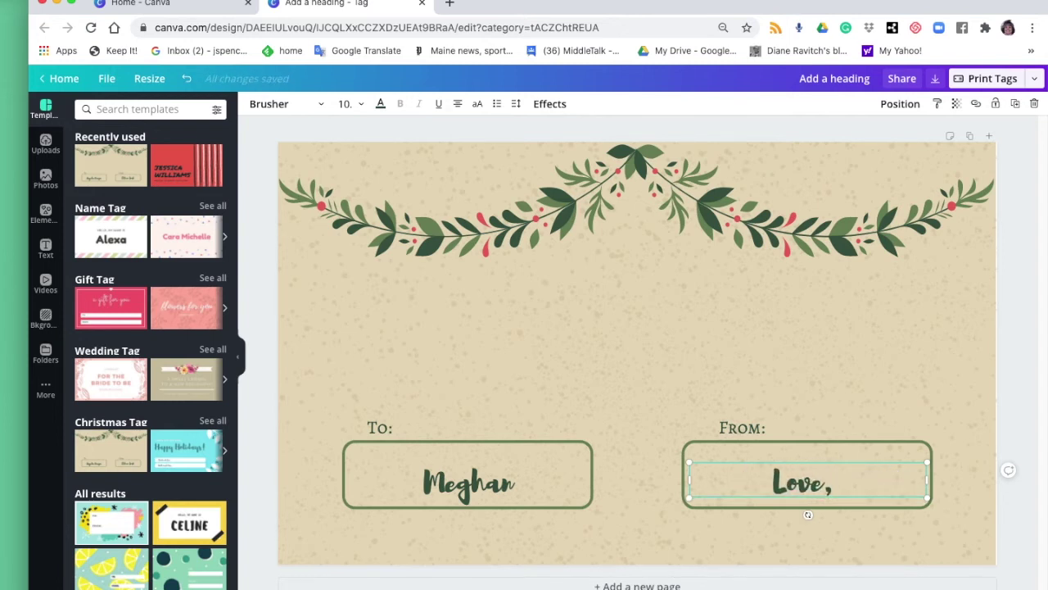
type("CAJ")
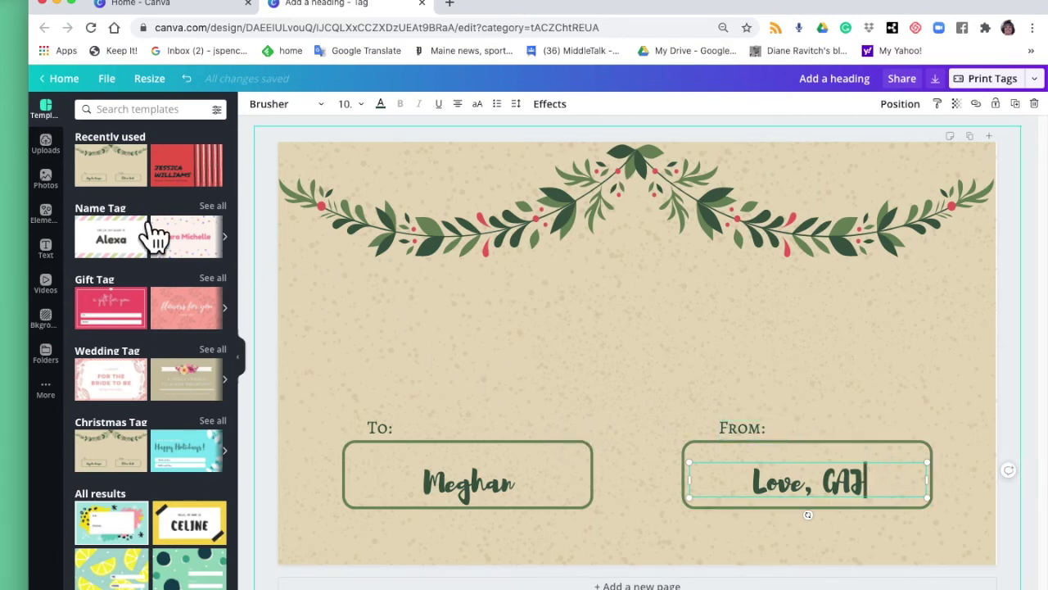
left_click(62, 226)
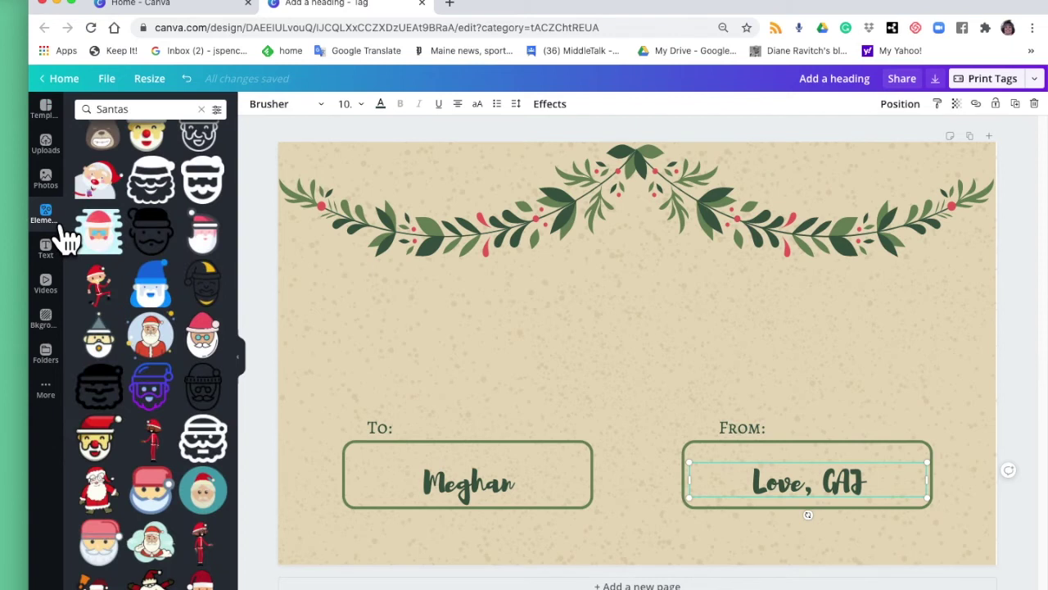
Step: Add the glasses-wearing Santa, shrink it and centre it within the leafy swag
scroll(178, 294, "up", 1)
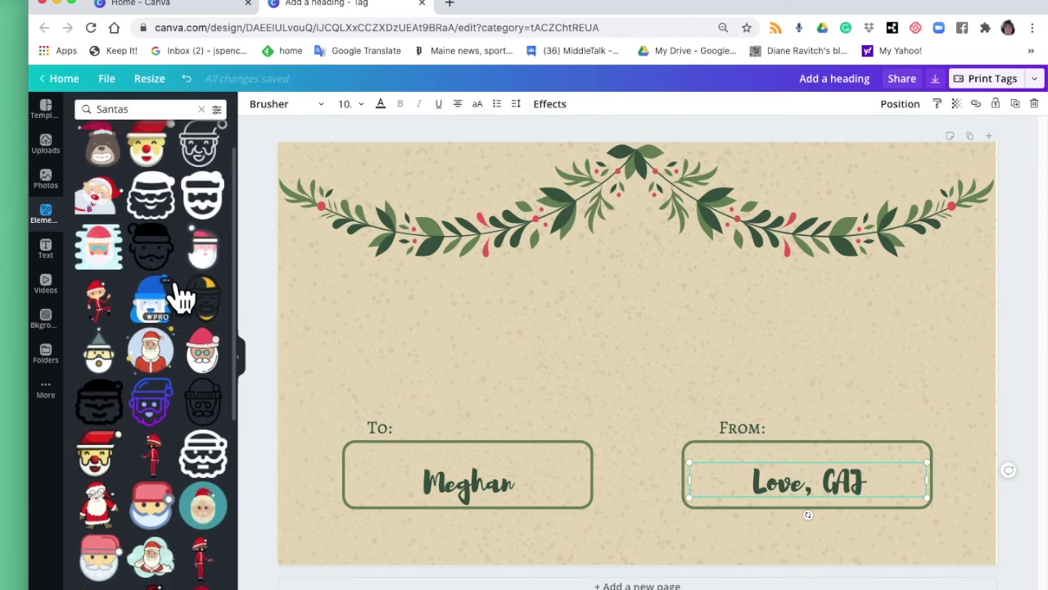
left_click(220, 367)
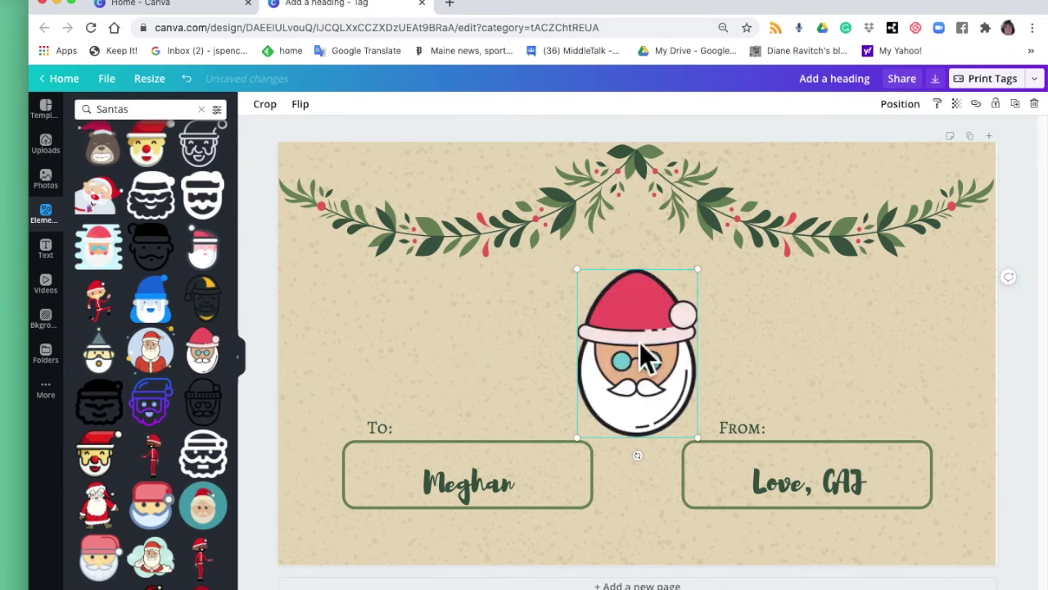
left_click_drag(637, 343, 643, 329)
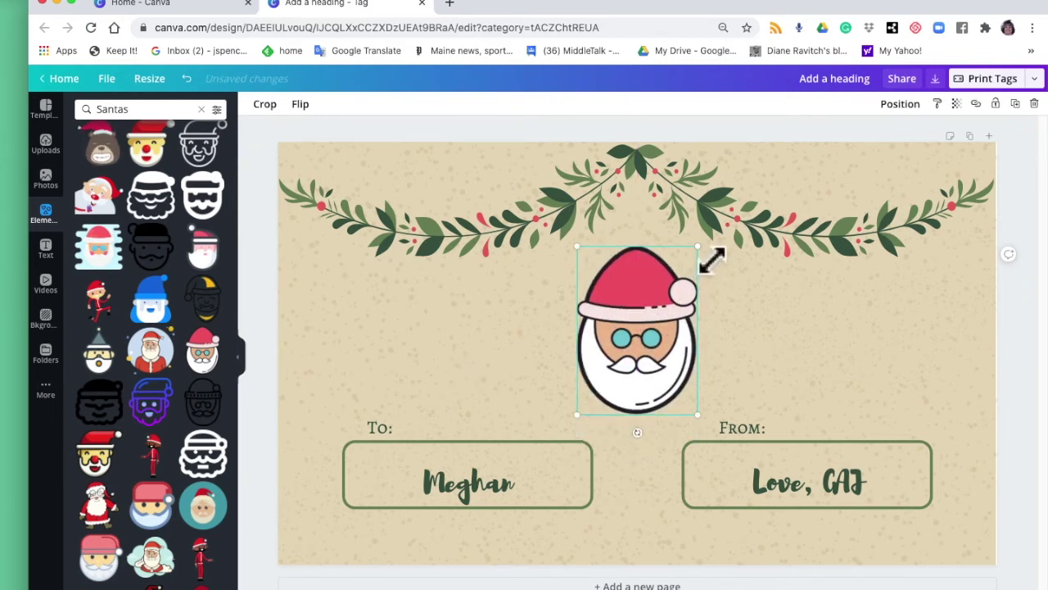
left_click_drag(697, 246, 671, 289)
key("super+z")
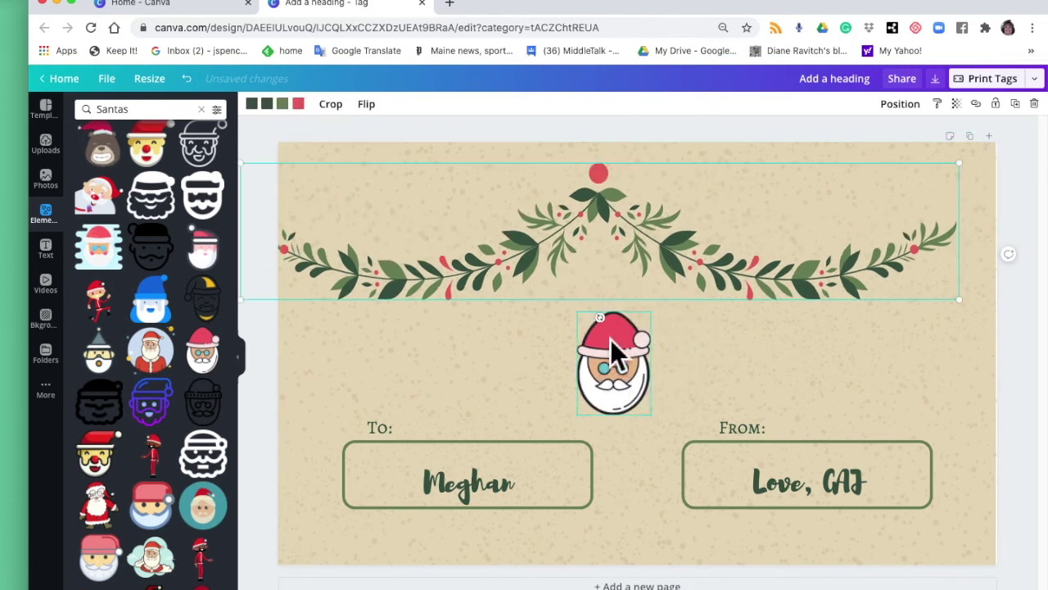
left_click_drag(613, 367, 612, 303)
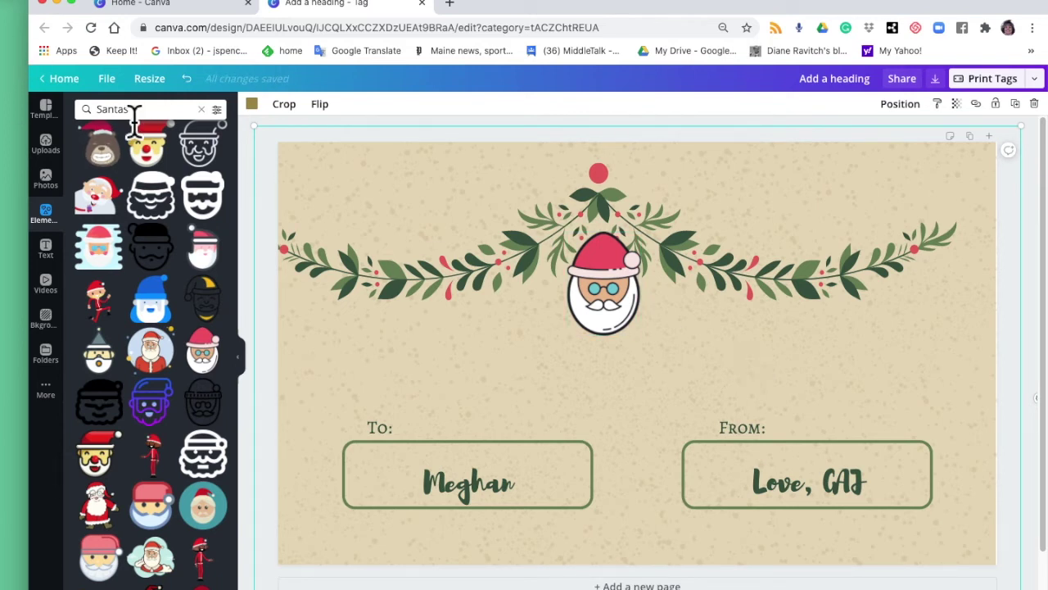
Step: Replace the graphics search term 'Santas' with 'reindeer'
left_click(134, 111)
left_click_drag(143, 110, 87, 119)
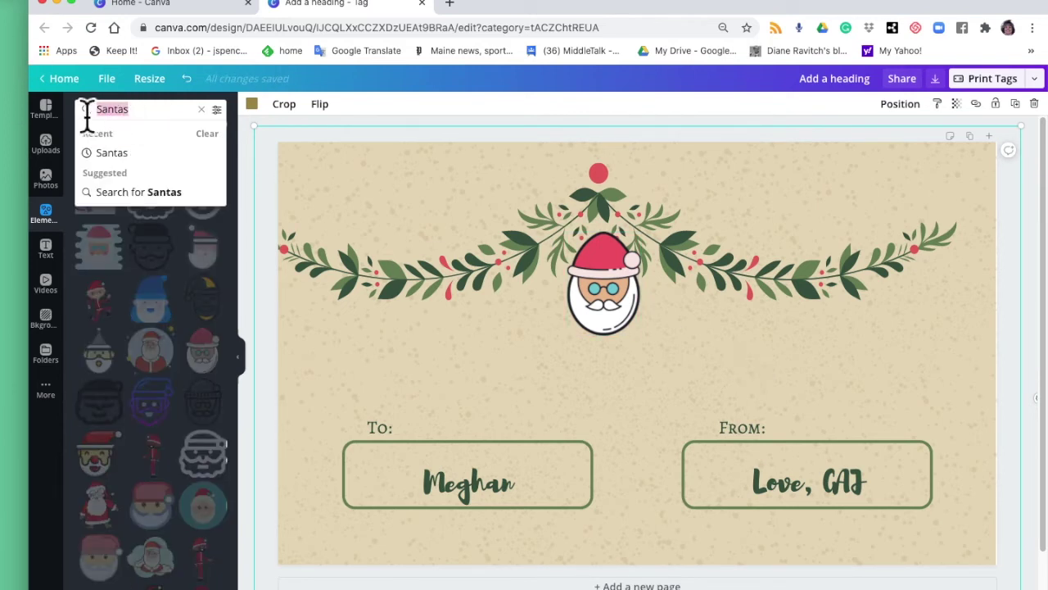
type("reindeer")
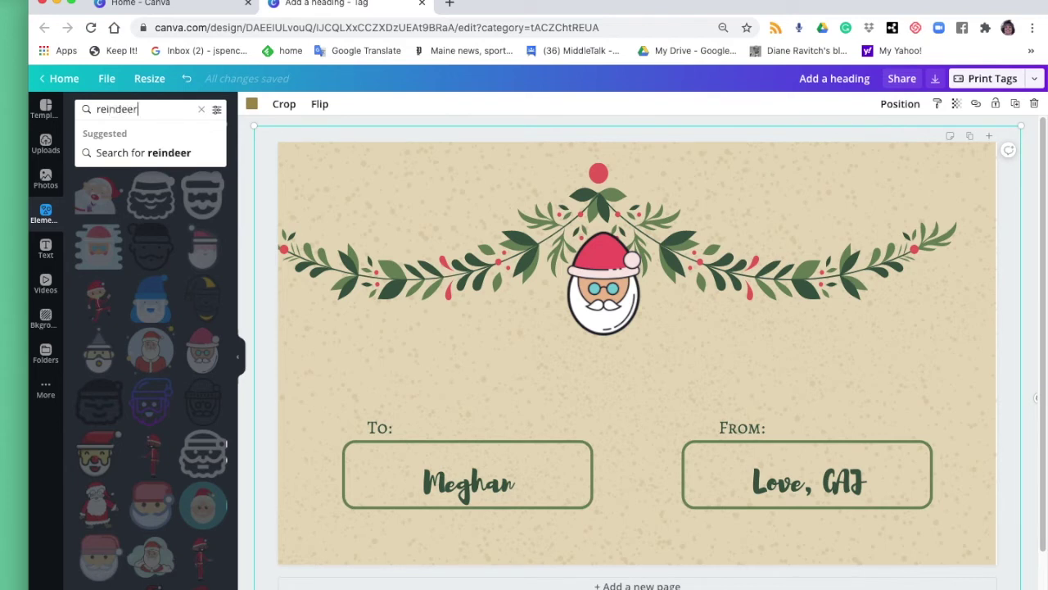
Step: Add a leaping reindeer, shrink it and place it to the left of Santa
key("Return")
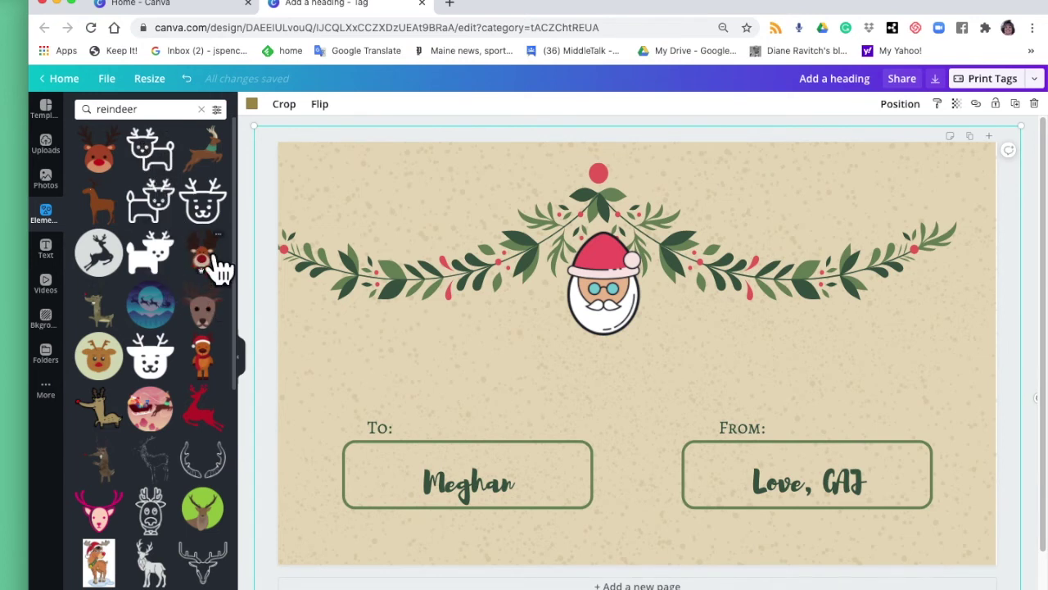
left_click(222, 176)
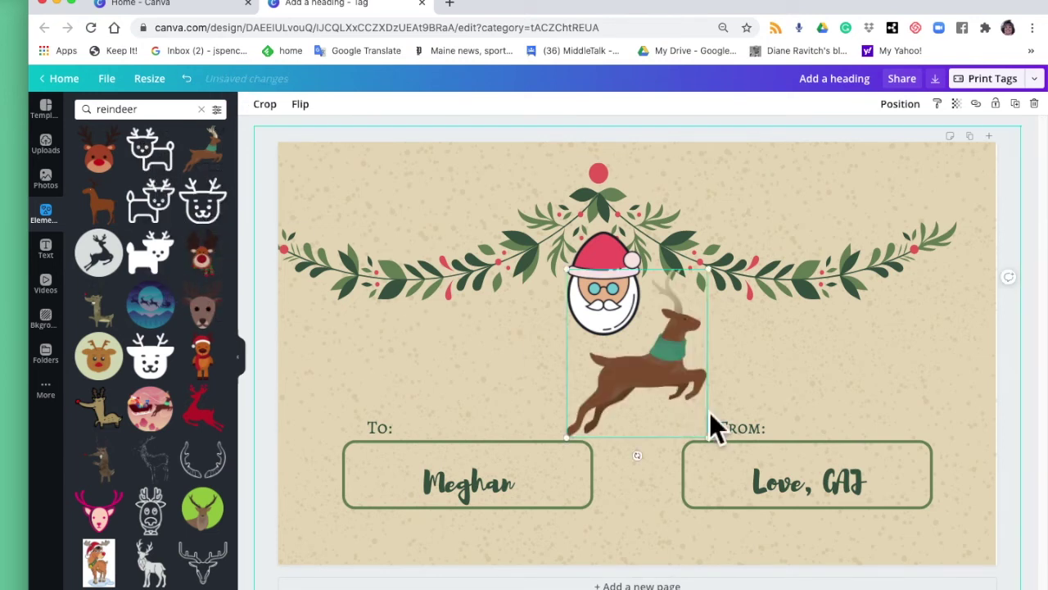
left_click_drag(722, 285, 686, 318)
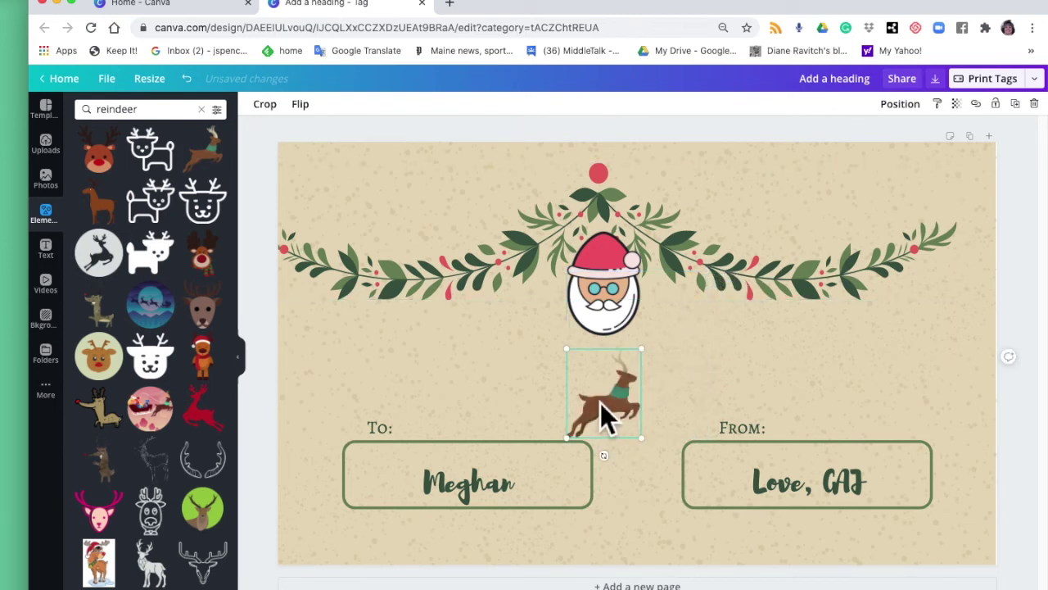
left_click_drag(601, 415, 528, 343)
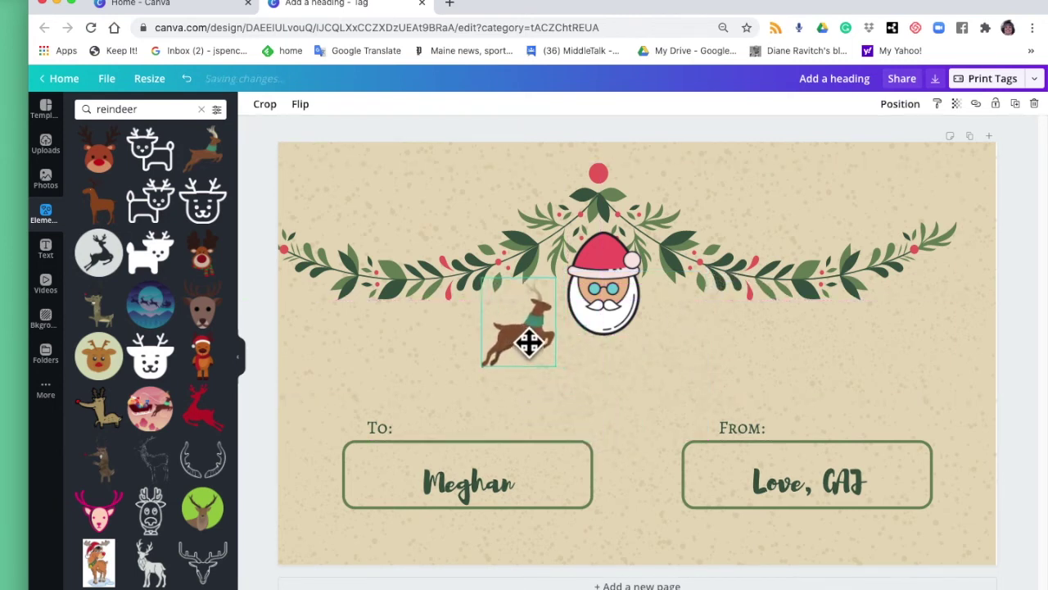
left_click(654, 415)
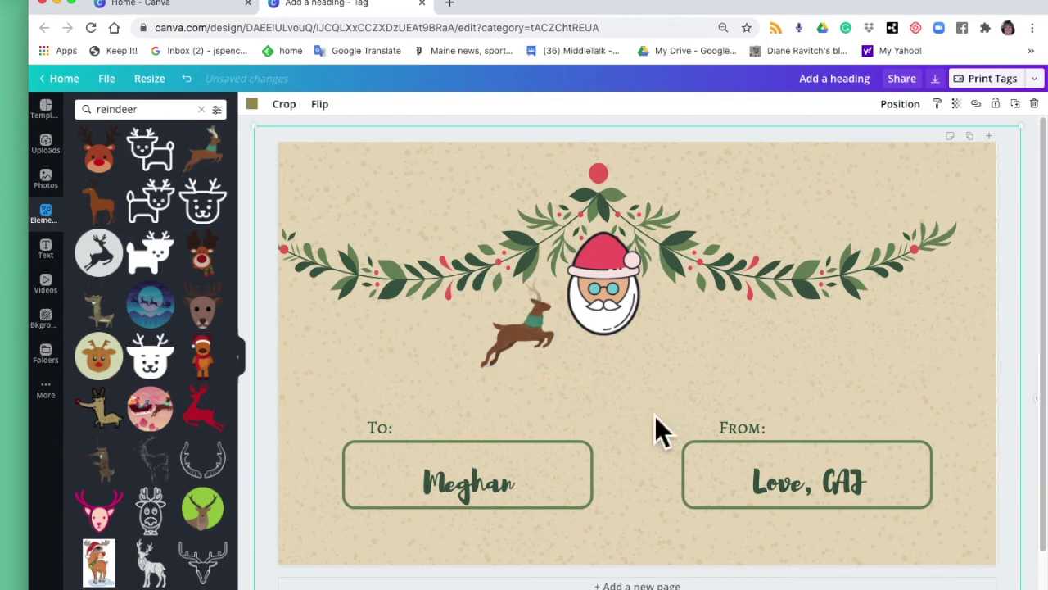
left_click(542, 345)
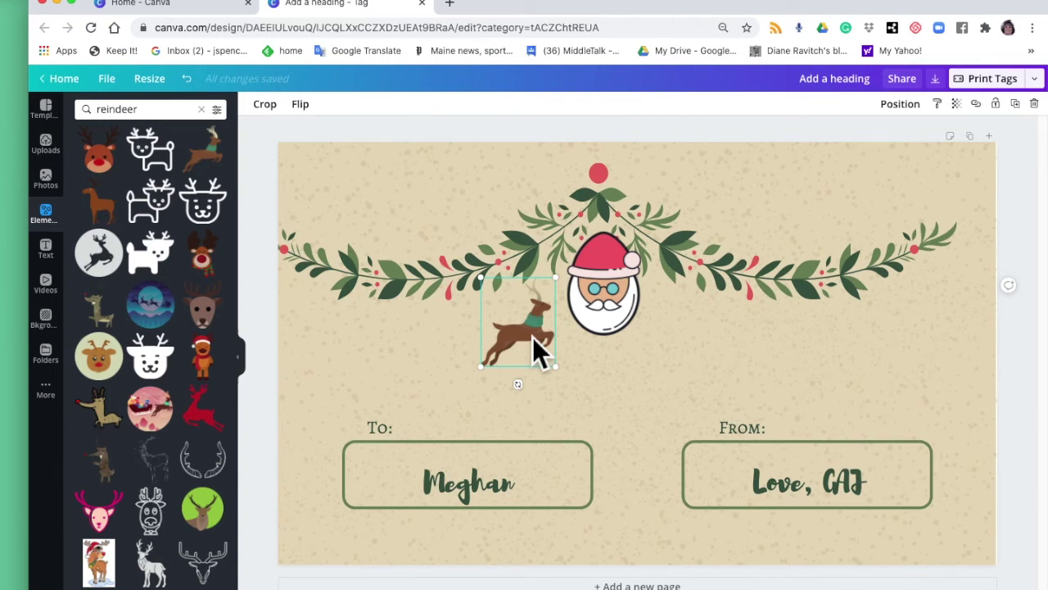
Step: Duplicate the reindeer and stagger the pair below the swag's left side, one slightly higher
key("super+d")
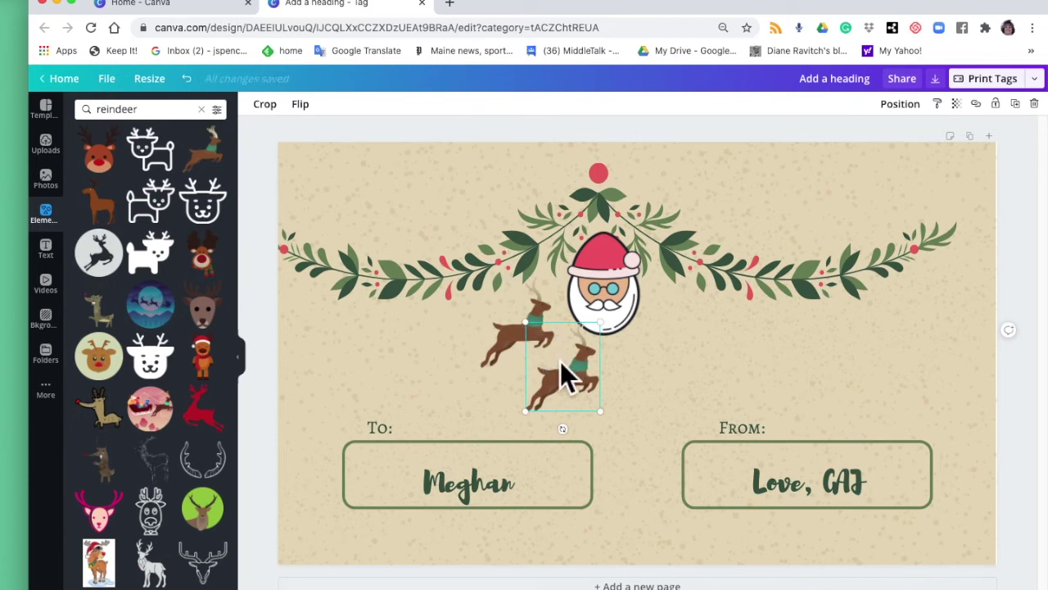
mouse_move(564, 375)
left_mouse_down()
mouse_move(517, 369)
mouse_move(548, 360)
left_mouse_up()
left_click_drag(503, 324, 447, 335)
left_click(529, 398, "shift")
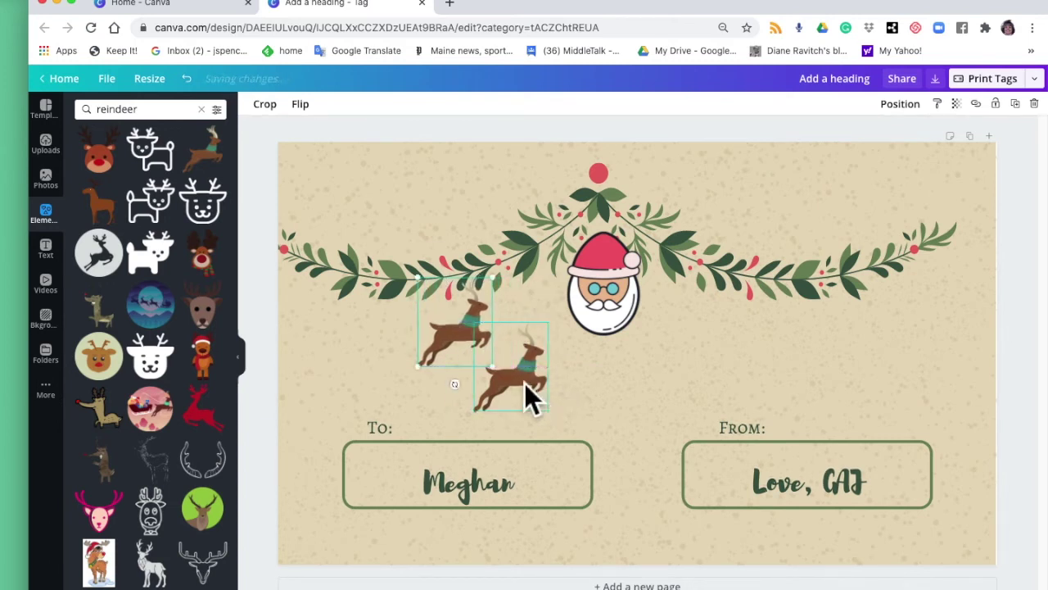
left_click_drag(548, 386, 552, 381)
left_click(663, 393)
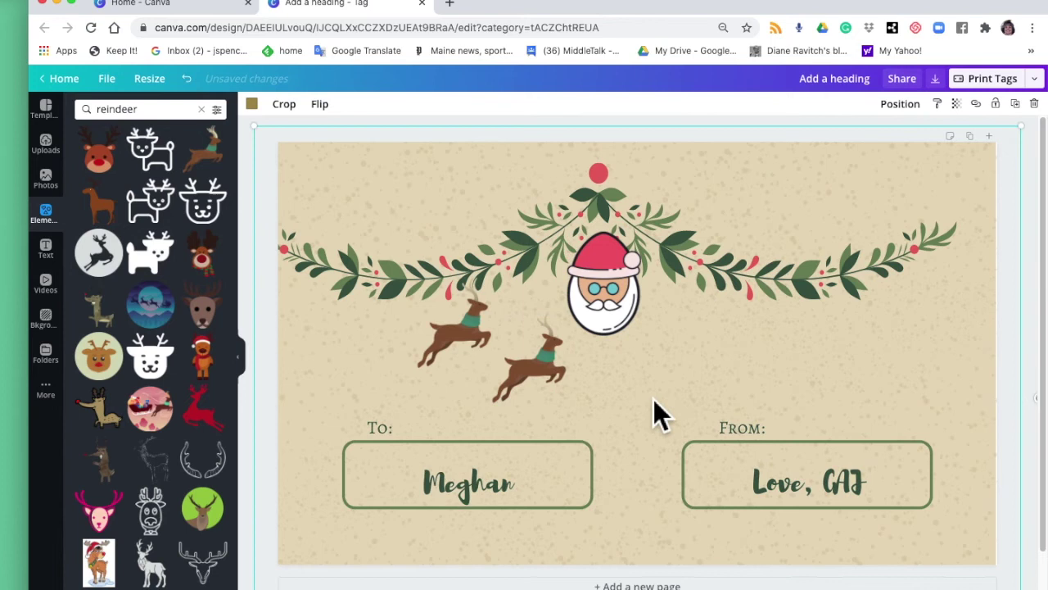
left_click(465, 334)
left_click_drag(466, 338, 475, 360)
left_click(743, 392)
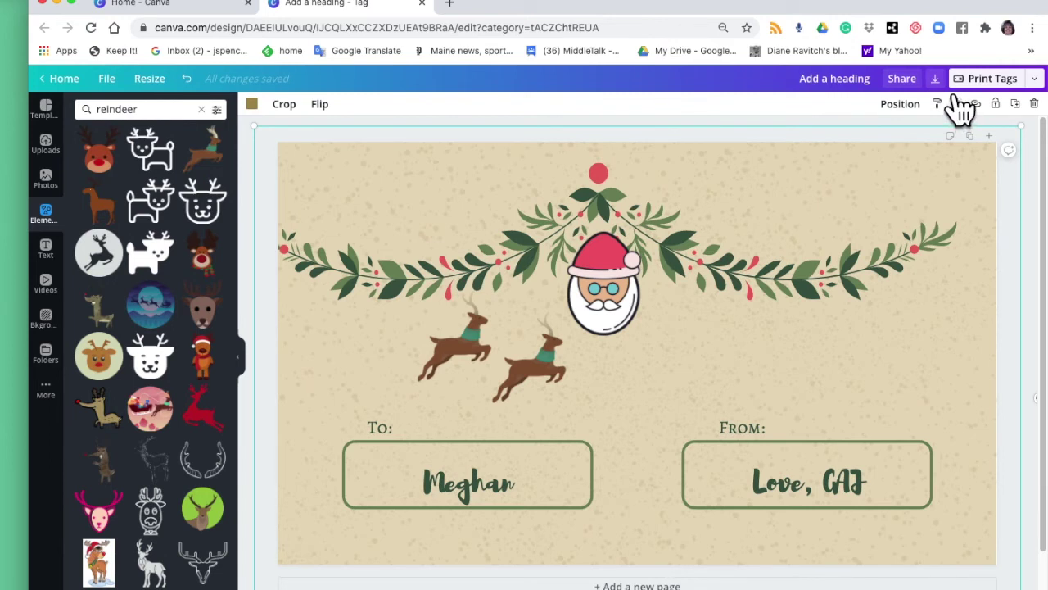
Step: Download the tag as a PDF Print file named 'Christmas tag' into Mini courses
left_click(934, 79)
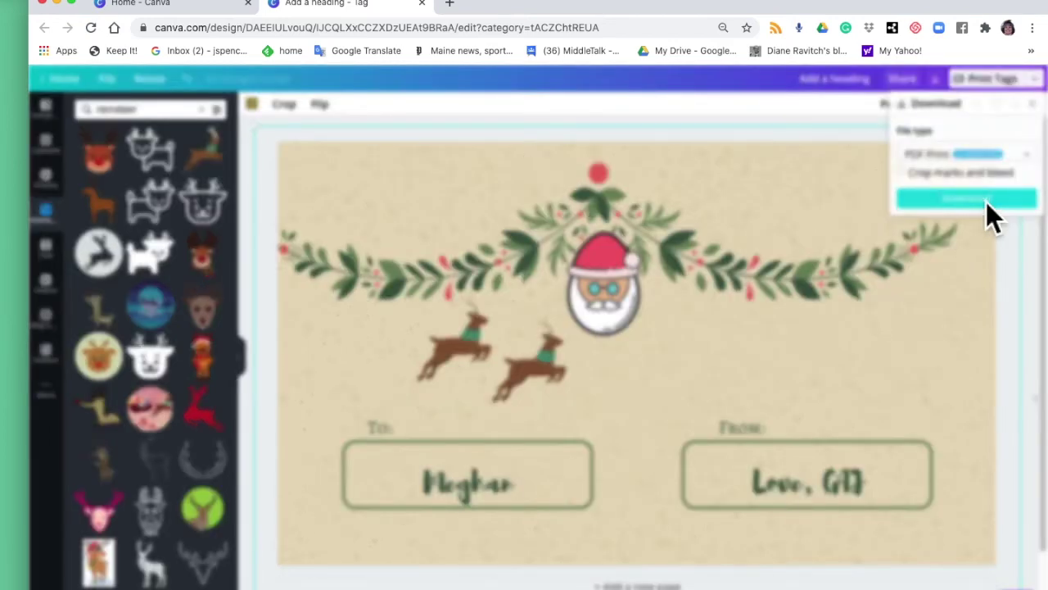
left_click(986, 202)
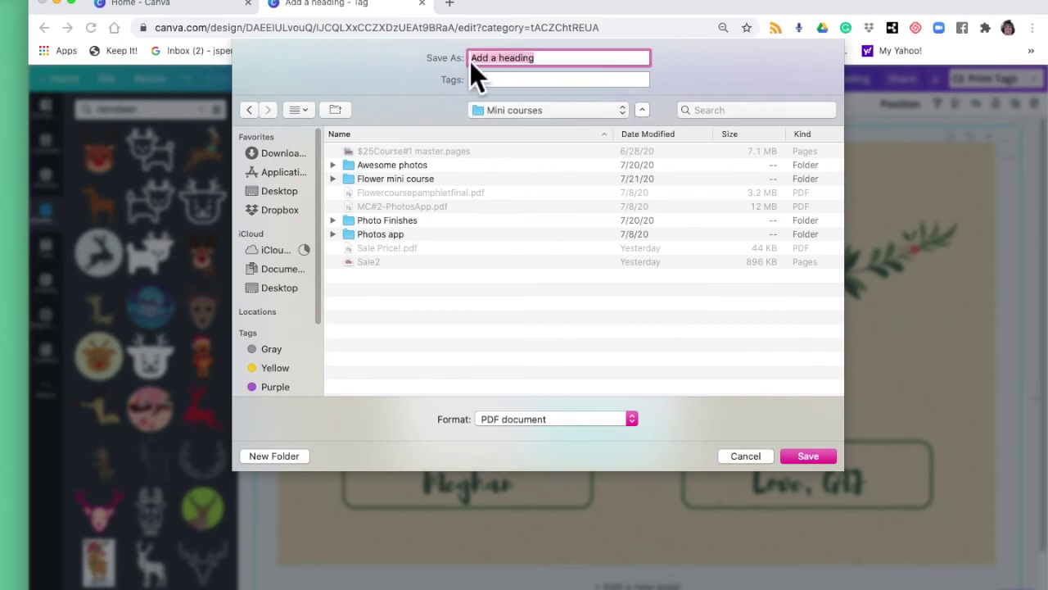
type("Christmas tag")
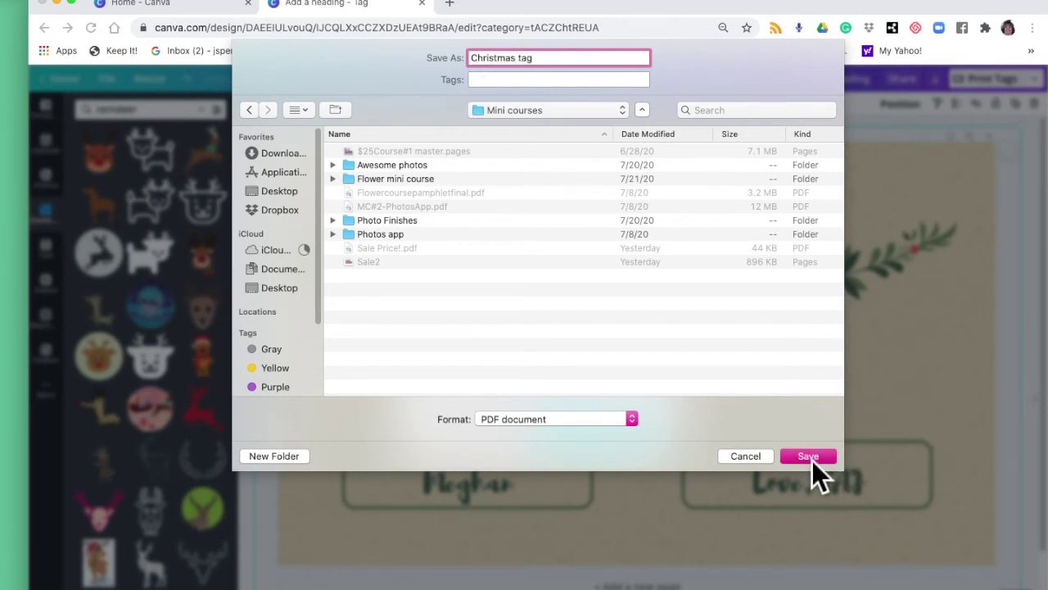
left_click(812, 460)
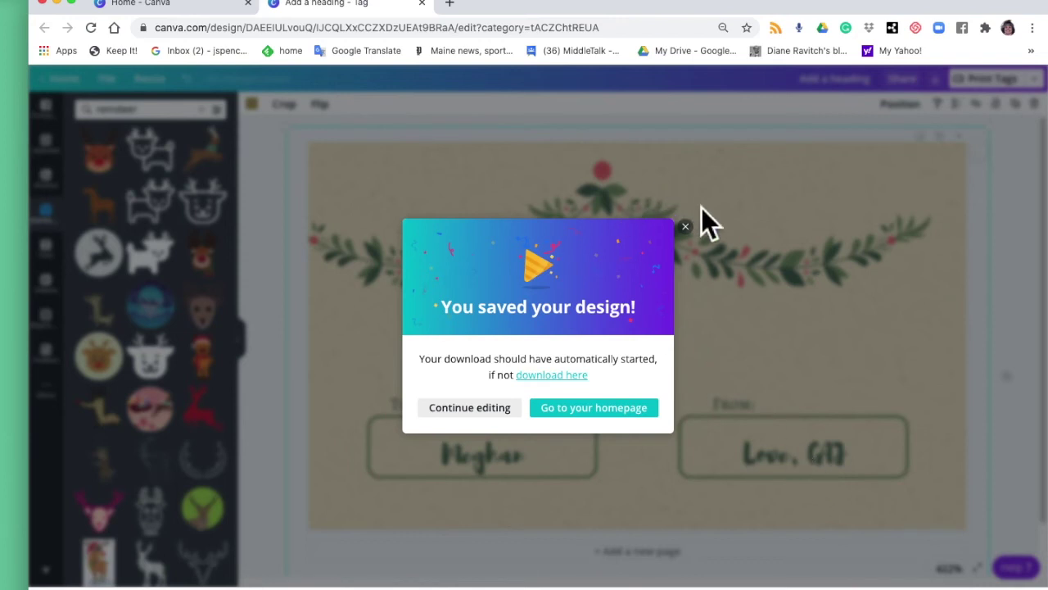
left_click(702, 236)
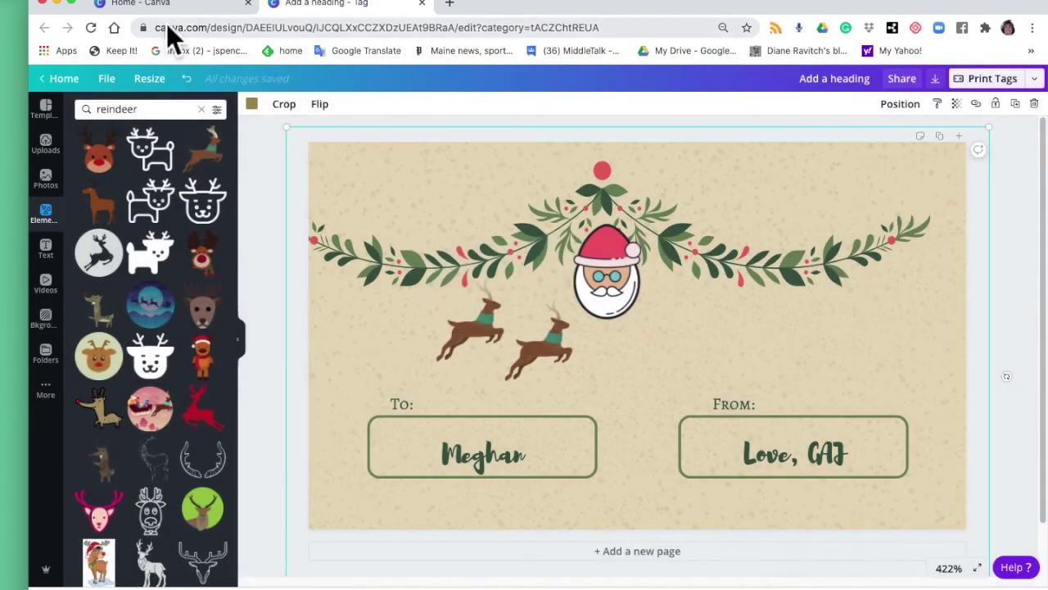
Step: Open Christmas tag.pdf from the BTA > Mini courses folder in Finder to check it
left_click(56, 4)
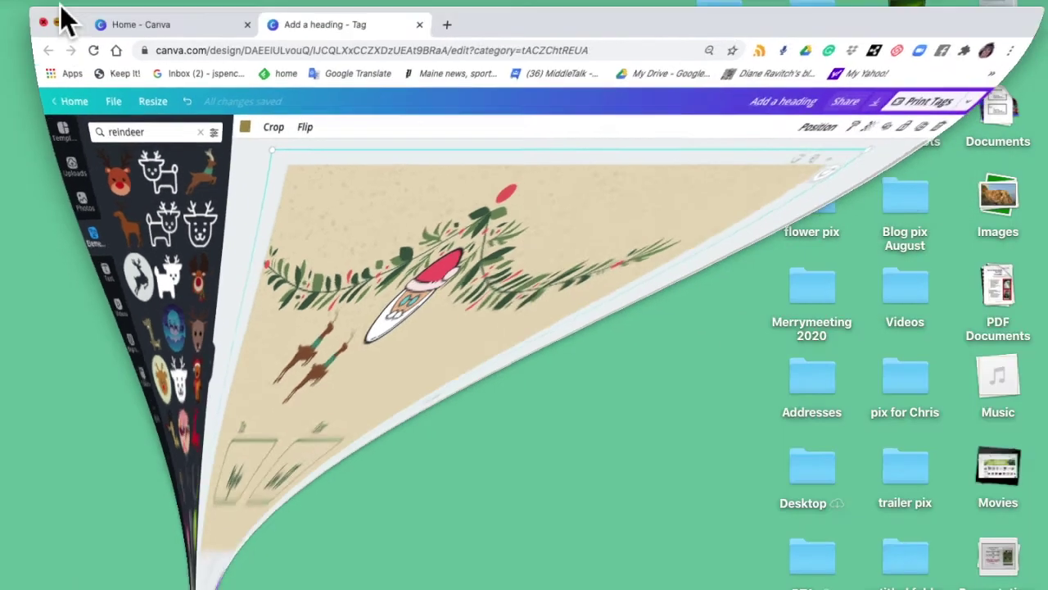
left_click(819, 569)
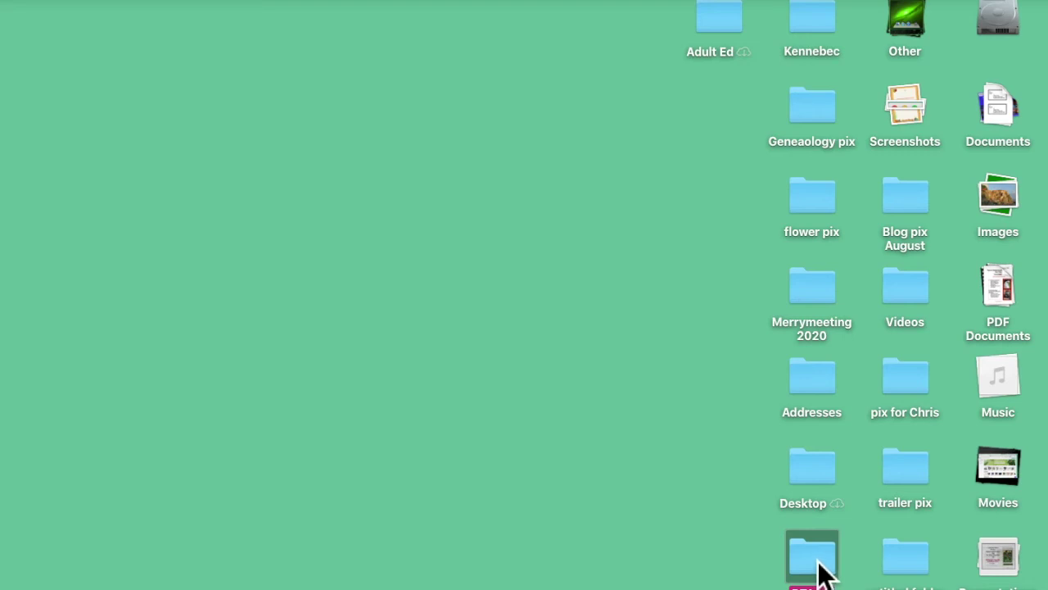
double_click(821, 573)
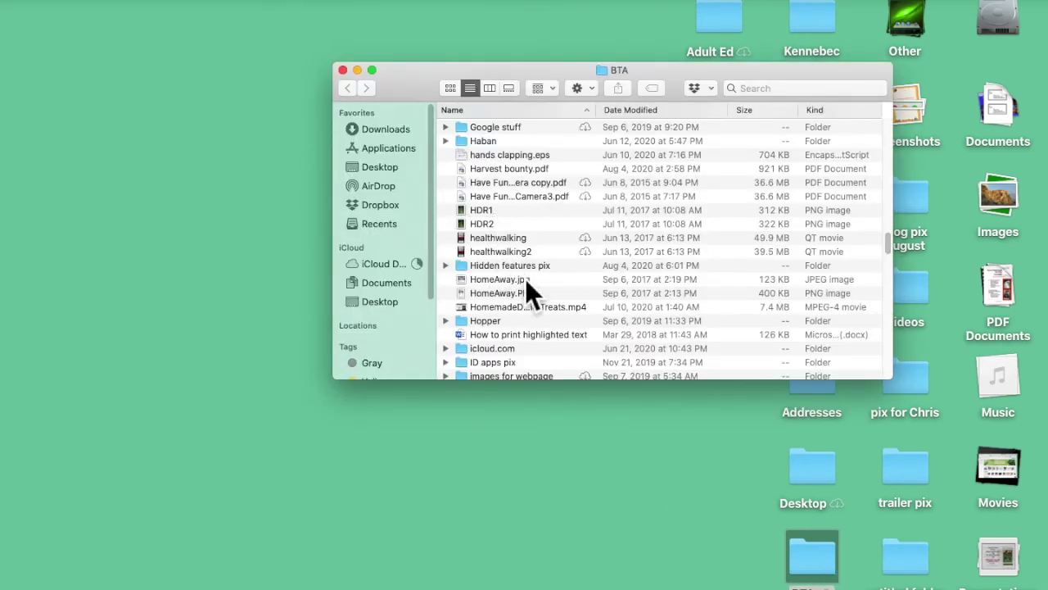
scroll(525, 279, "down", 10)
scroll(525, 278, "down", 10)
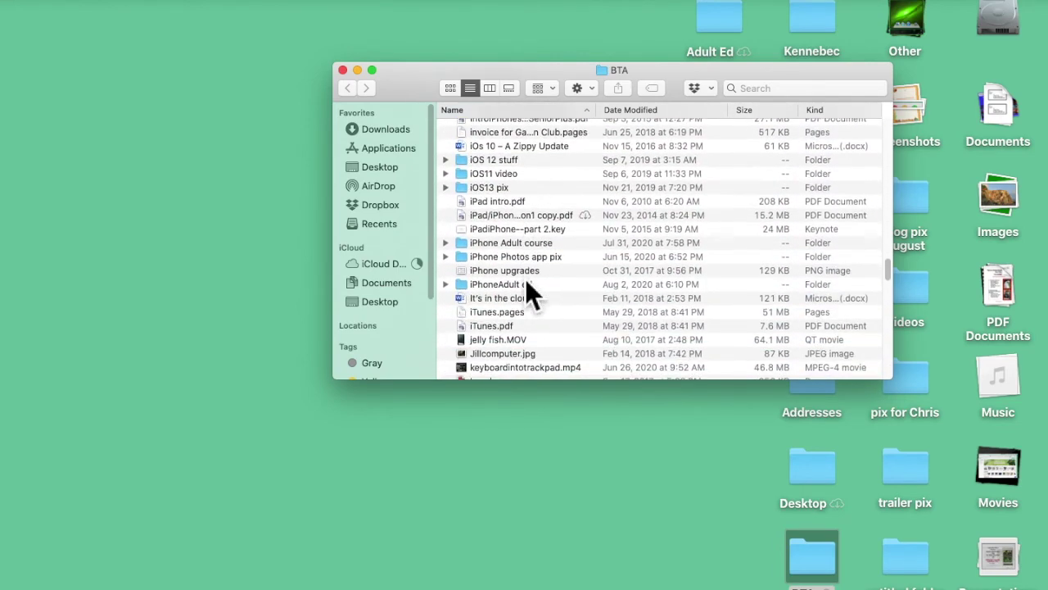
scroll(525, 279, "down", 10)
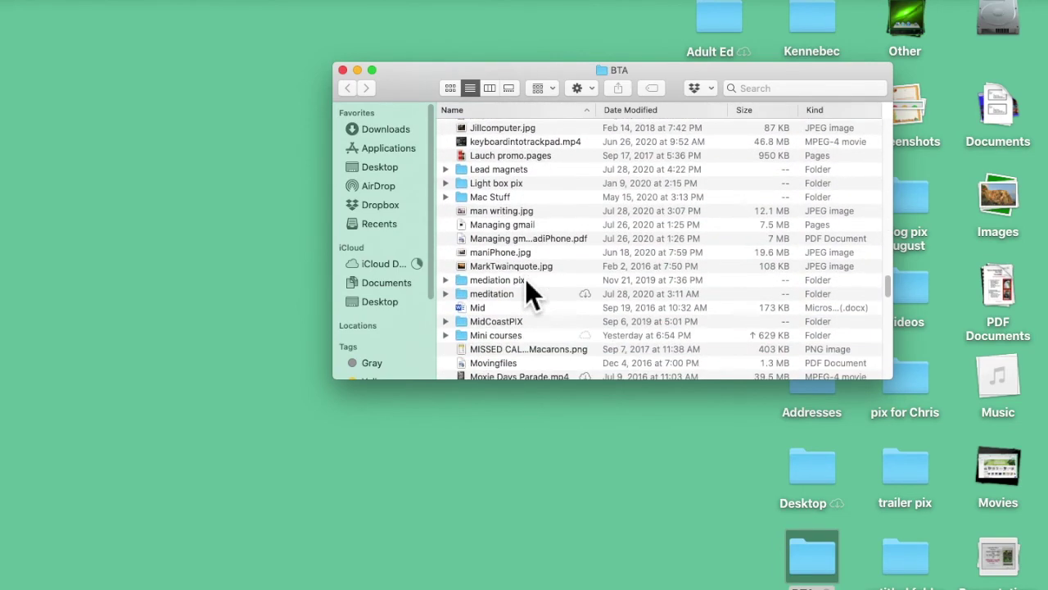
scroll(525, 278, "up", 2)
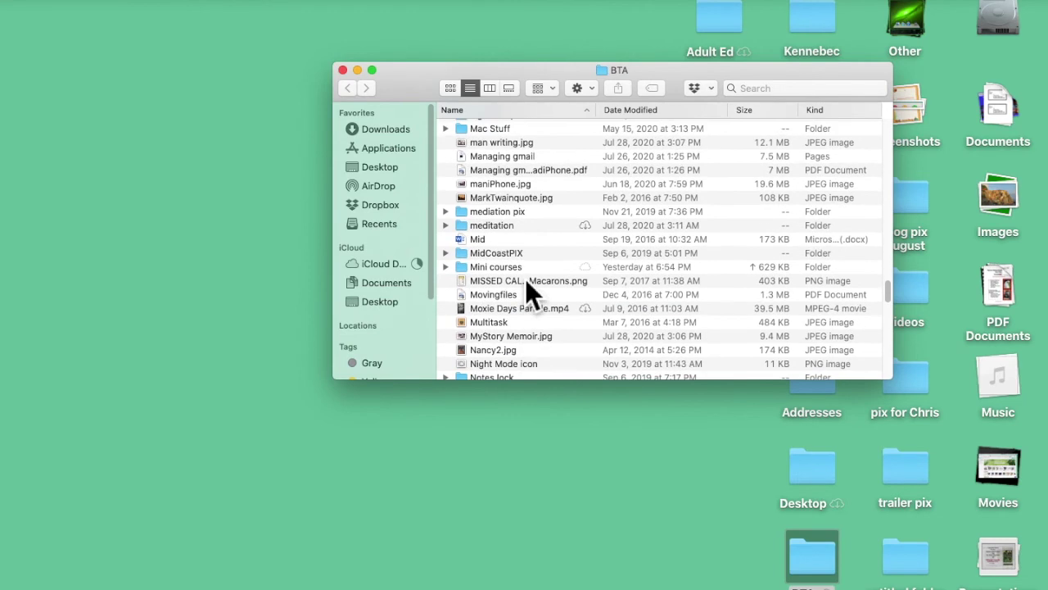
left_click(464, 271)
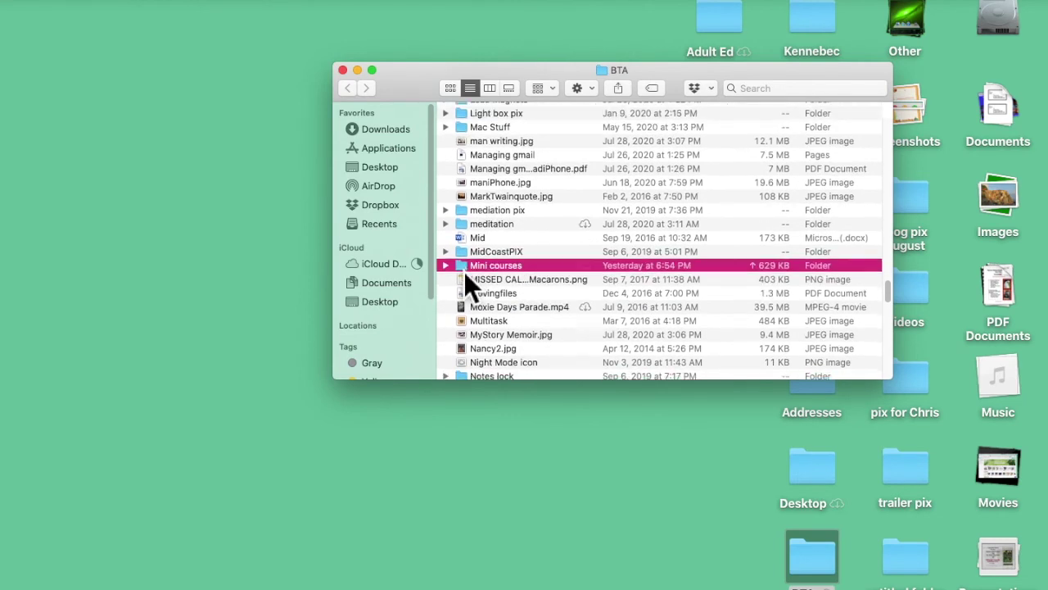
double_click(464, 271)
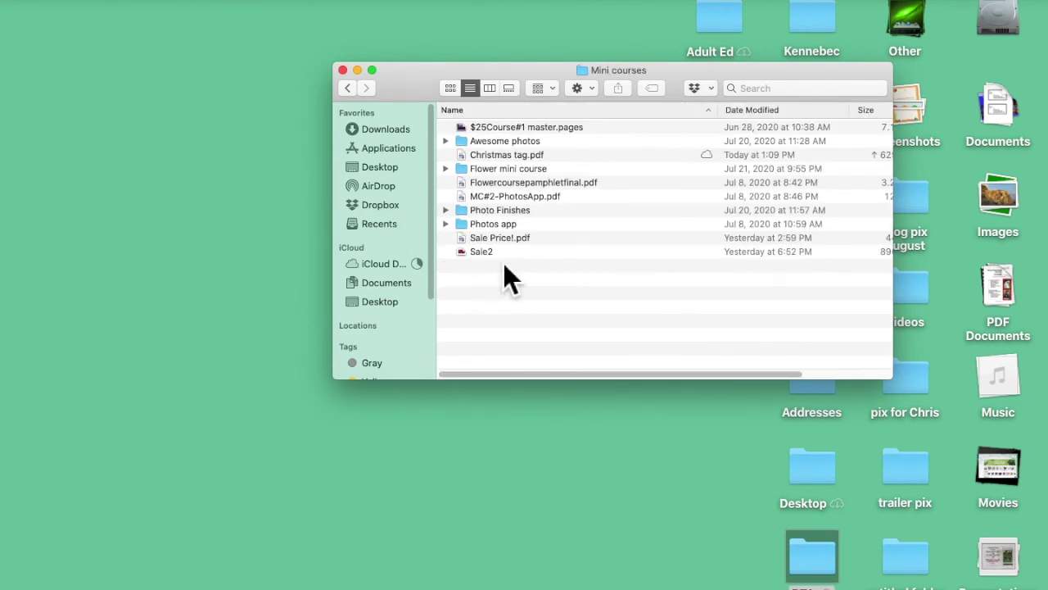
left_click(513, 158)
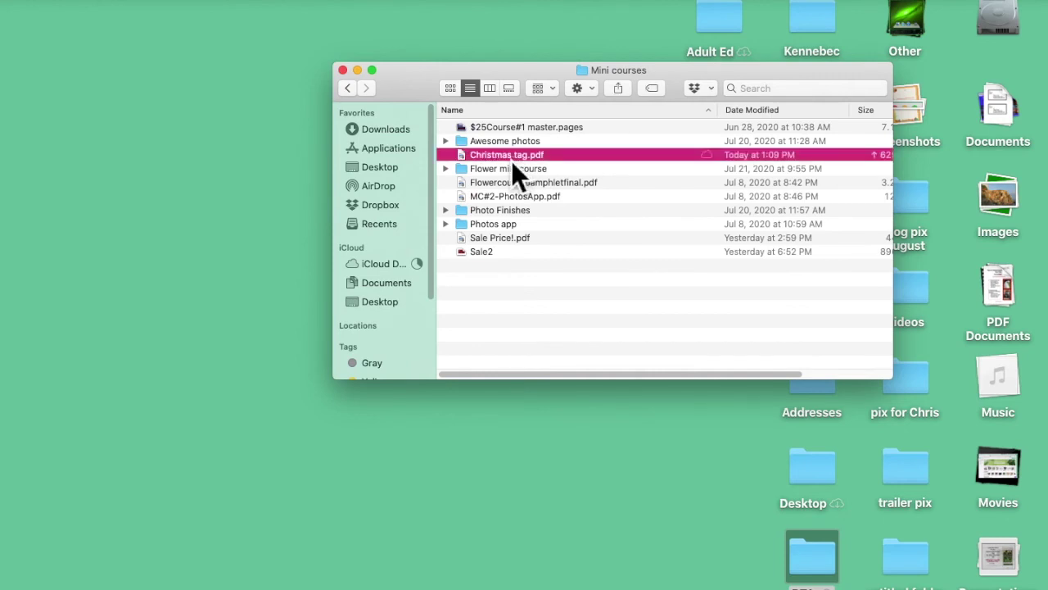
double_click(511, 157)
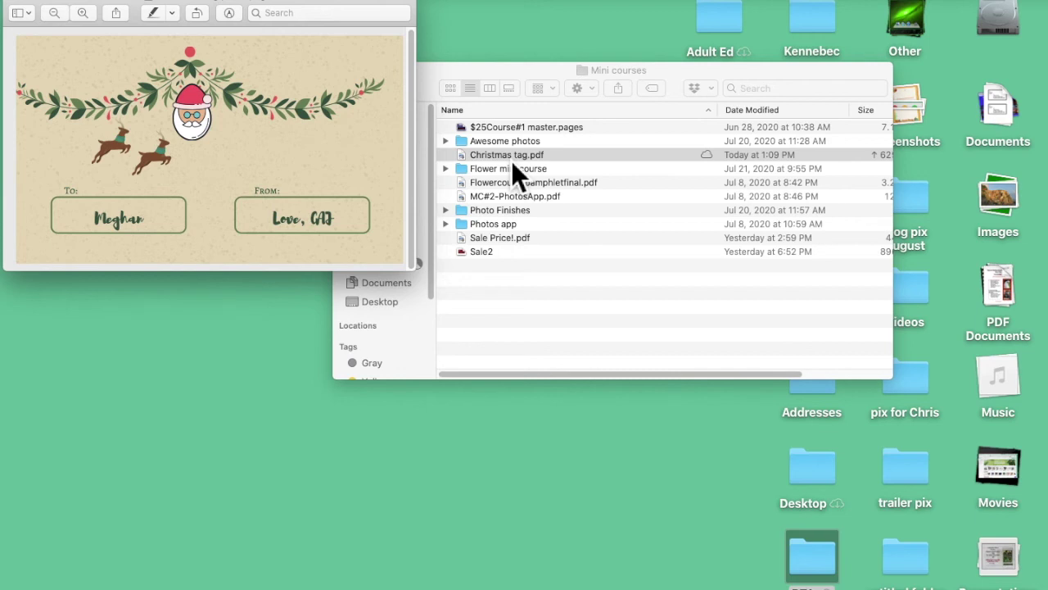
Step: Return to Chrome from the Dock and switch to the Canva home page tab
mouse_move(300, 583)
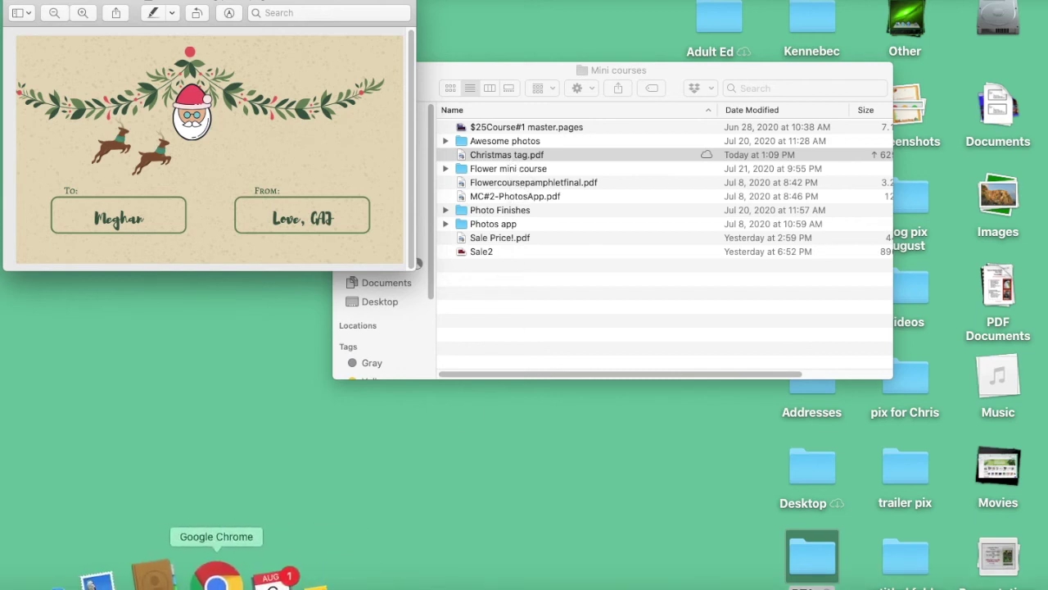
left_click(205, 577)
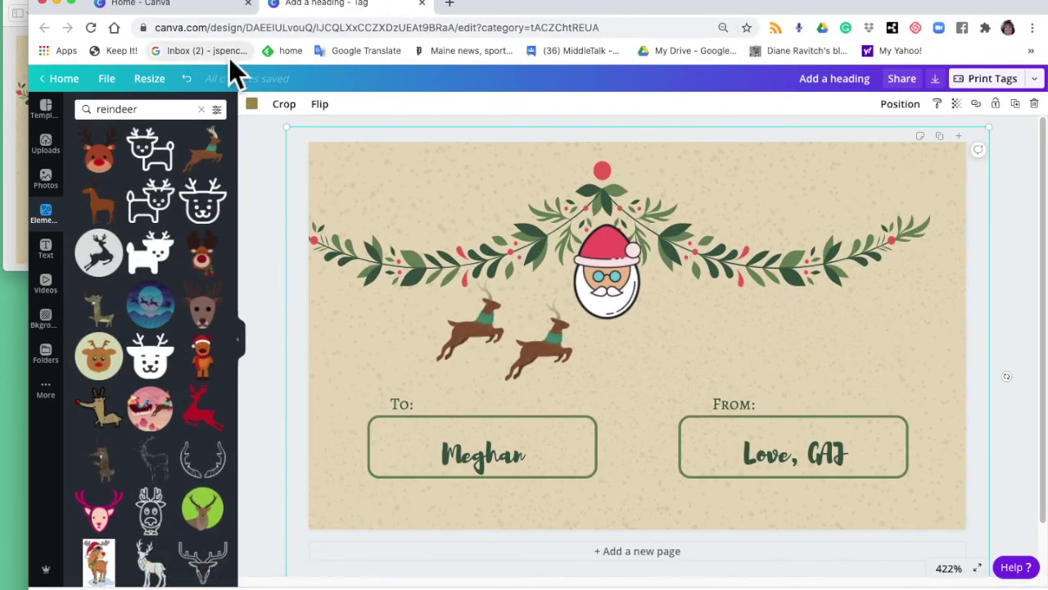
left_click(182, 7)
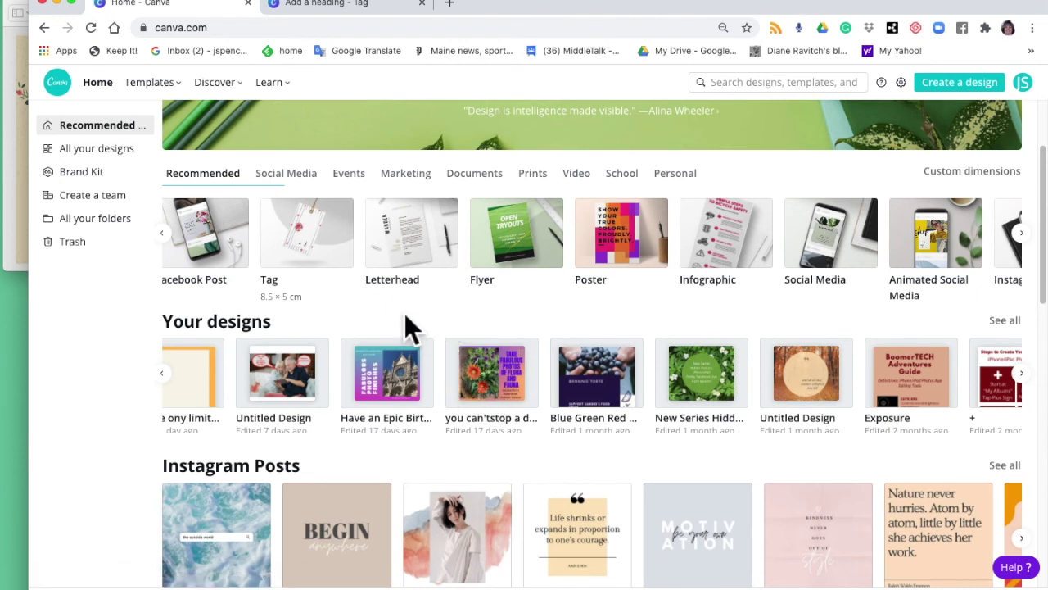
Step: Browse the Social Media design types to start a new Facebook Post
left_click(311, 184)
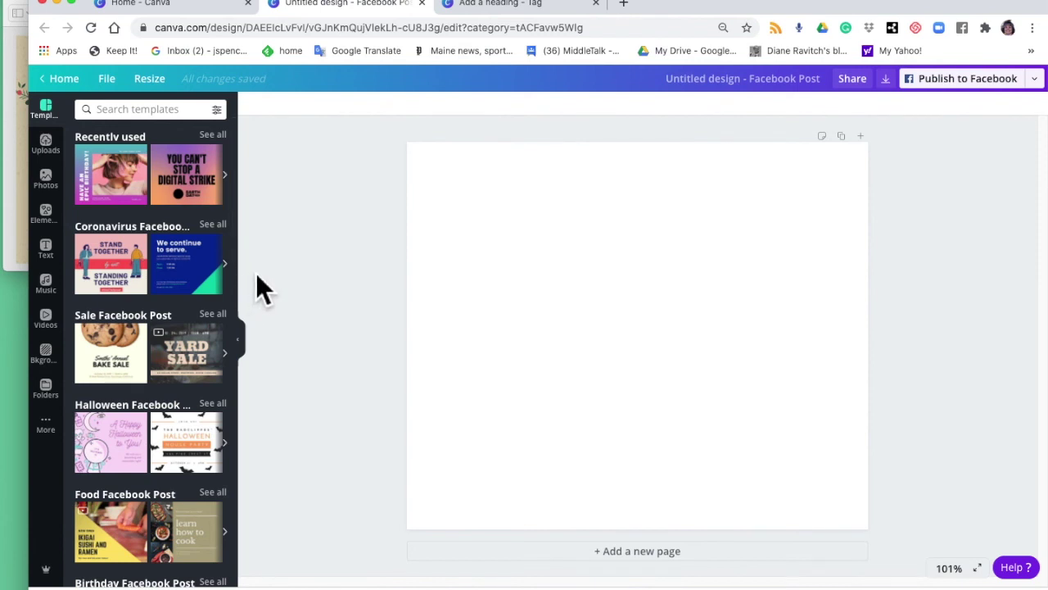
Step: Try the Stand Together template, then apply Halloween House Party and select its heading and address band
left_click(141, 285)
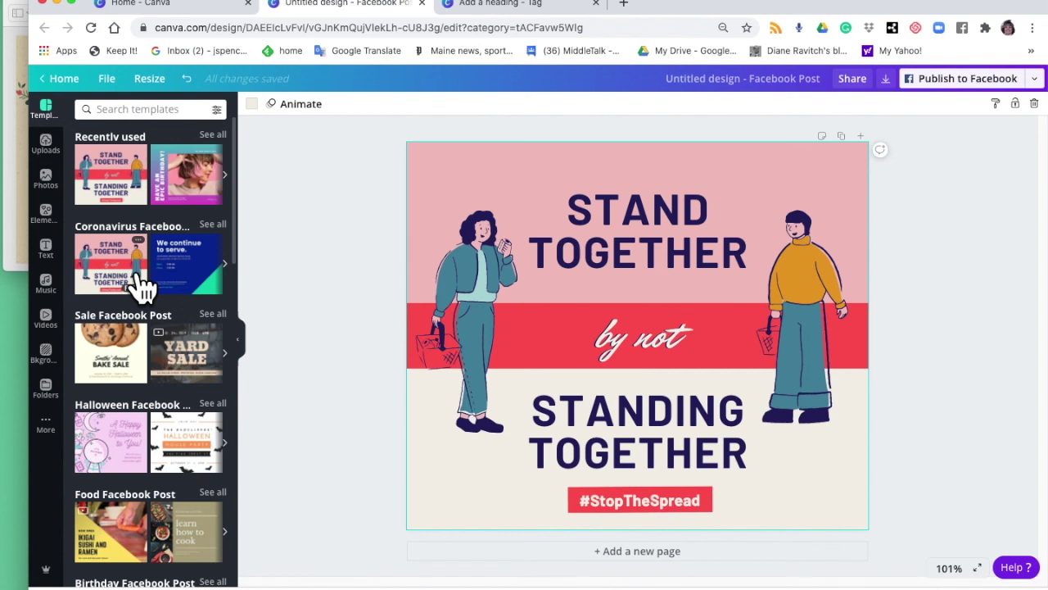
scroll(145, 291, "down", 2)
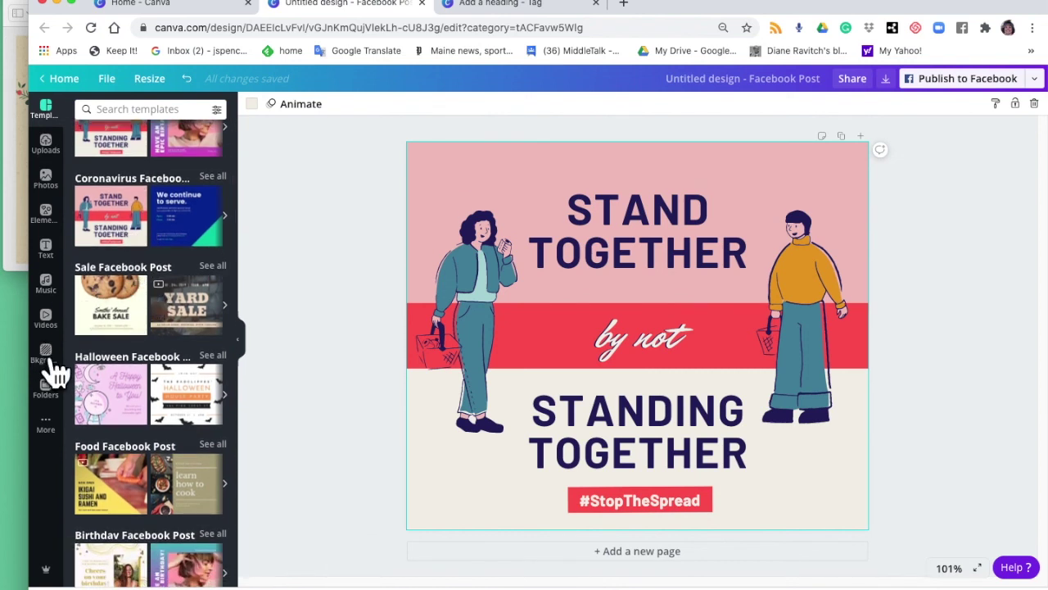
left_click(203, 414)
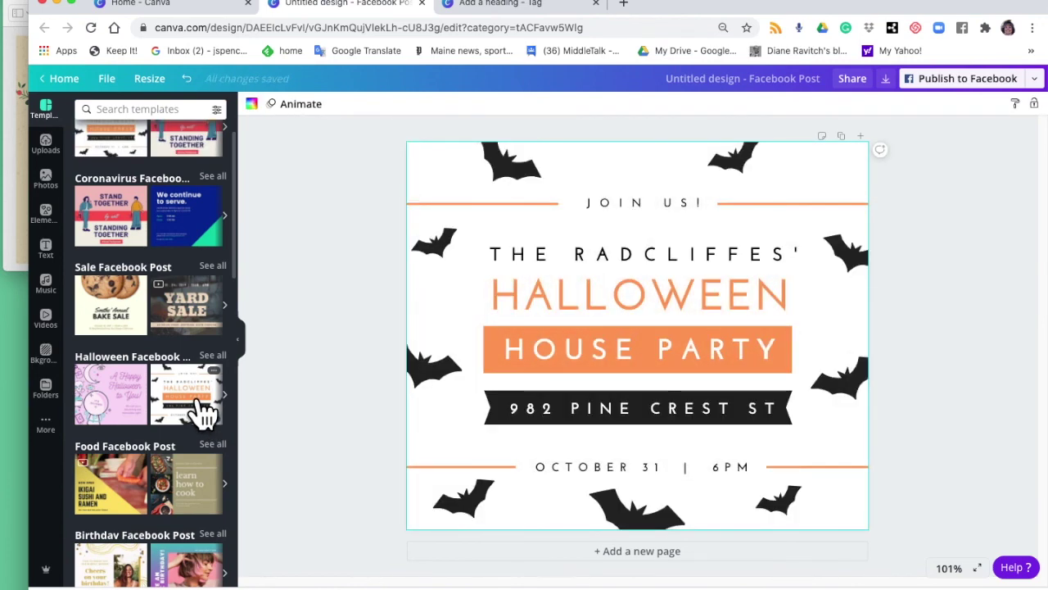
left_click(625, 260)
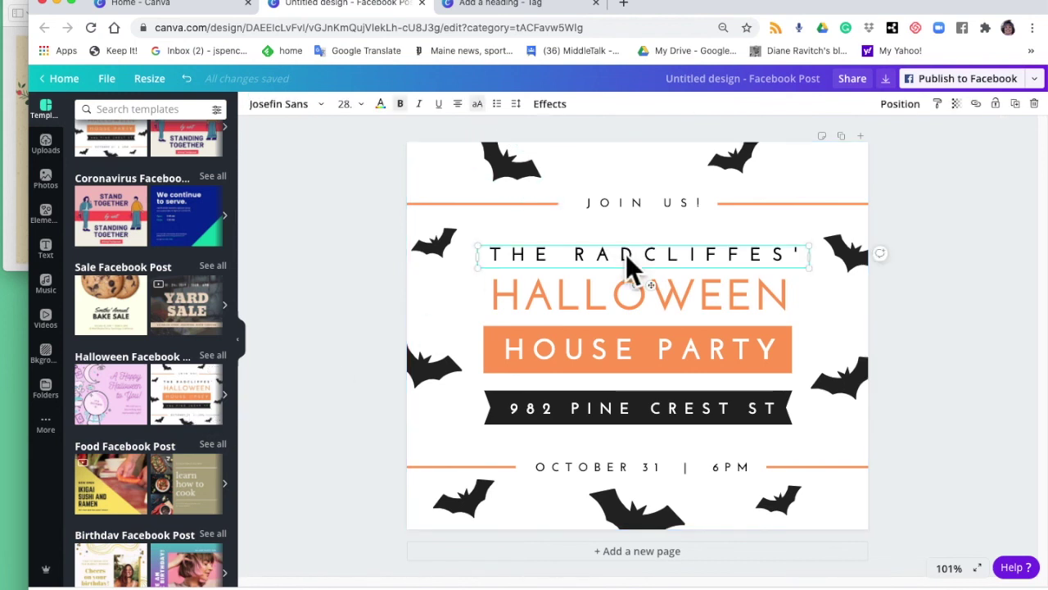
left_click(628, 417)
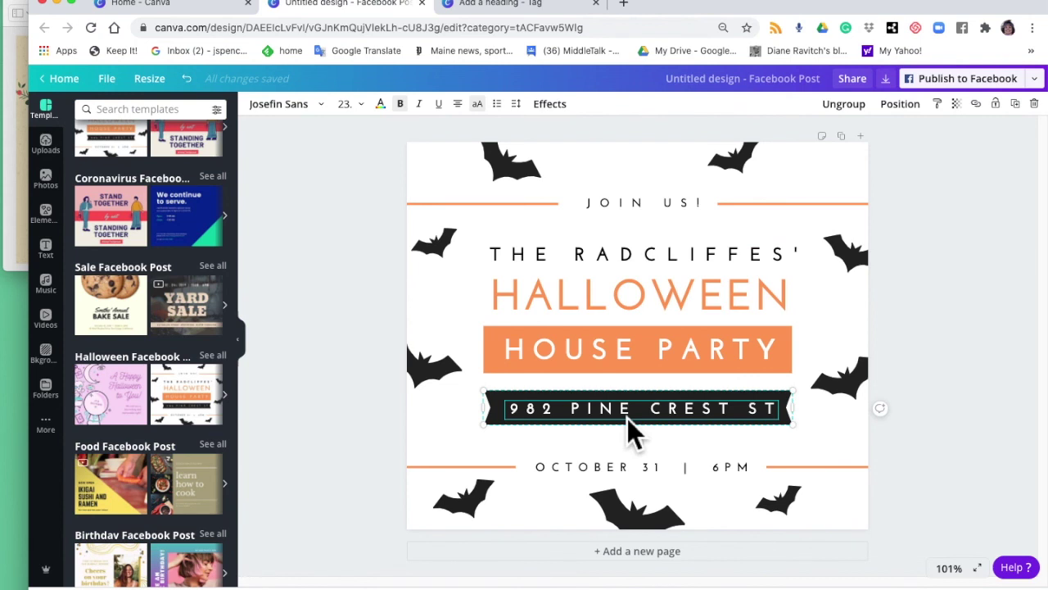